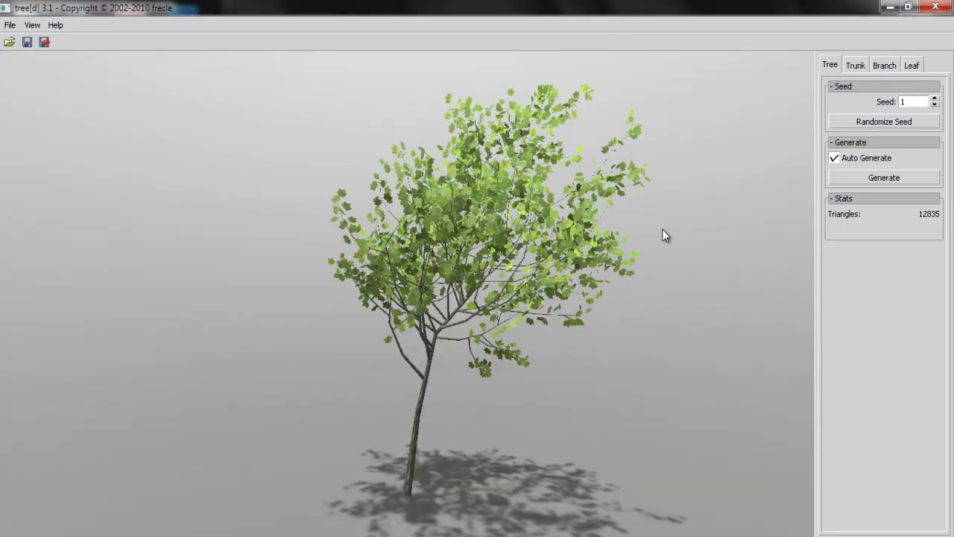
Step: Examine the default tree from several angles and distances, including its branches and leaves up close
{"action": "mouse_move", "coordinate": [649, 367]}
{"action": "left_mouse_down"}
{"action": "mouse_move", "coordinate": [578, 383]}
{"action": "mouse_move", "coordinate": [636, 374]}
{"action": "left_mouse_up"}
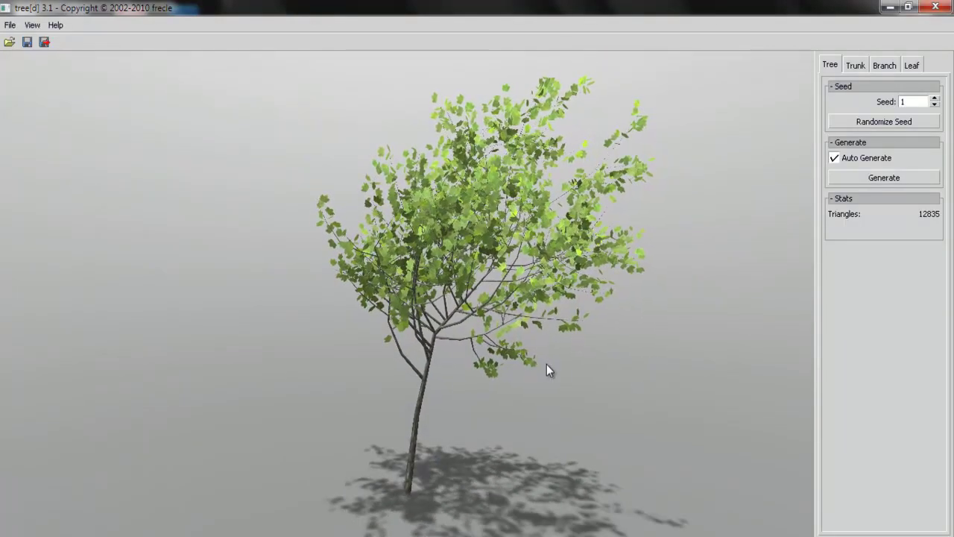
{"action": "left_click_drag", "start_coordinate": [543, 363], "coordinate": [574, 365]}
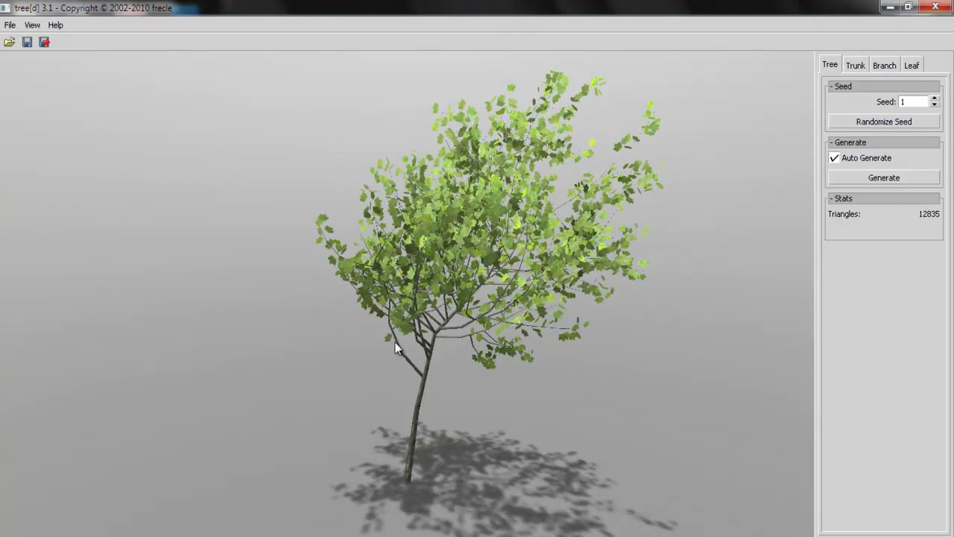
{"action": "right_click_drag", "start_coordinate": [395, 343], "coordinate": [605, 384]}
{"action": "left_click_drag", "start_coordinate": [606, 385], "coordinate": [548, 349]}
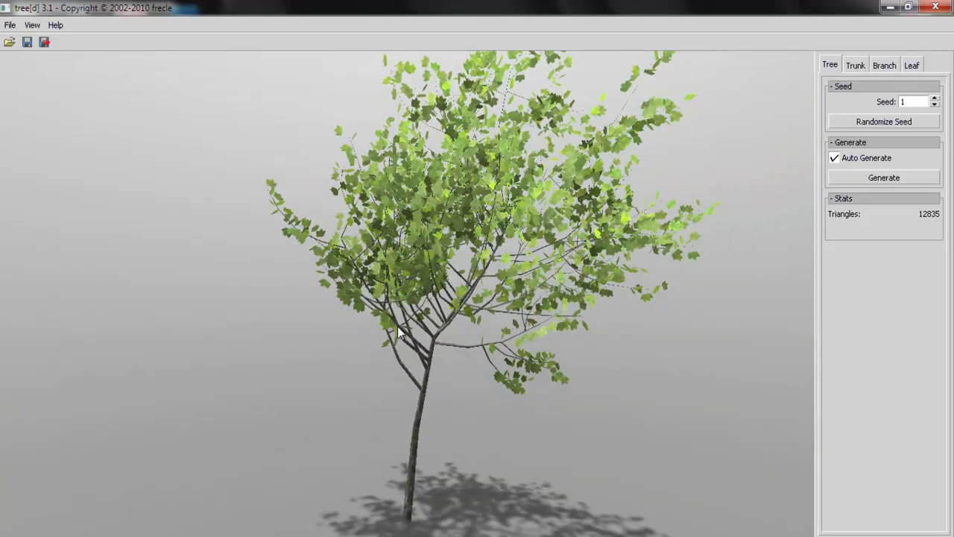
{"action": "scroll", "coordinate": [522, 365], "scroll_direction": "up", "scroll_amount": 3}
{"action": "right_click_drag", "start_coordinate": [386, 345], "coordinate": [767, 405]}
{"action": "scroll", "coordinate": [586, 383], "scroll_direction": "down", "scroll_amount": 6}
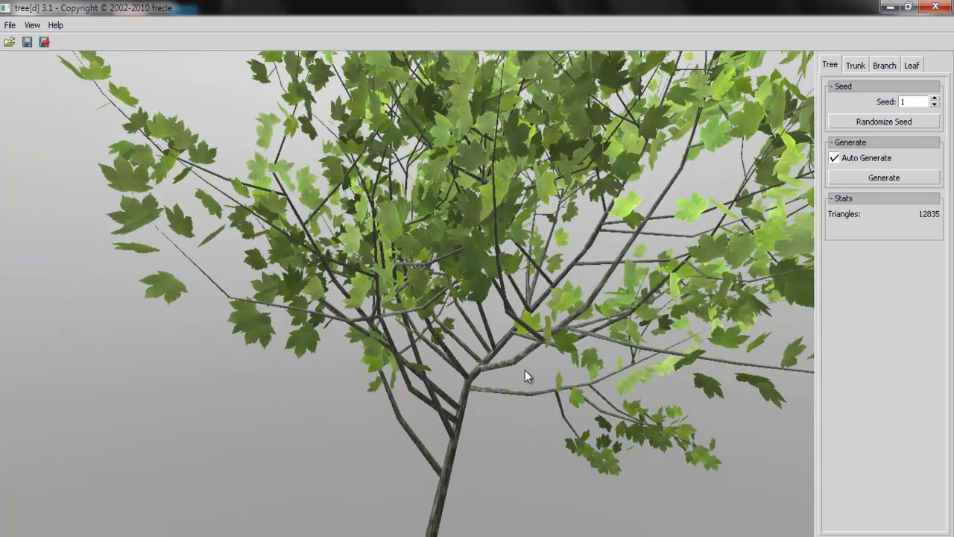
{"action": "scroll", "coordinate": [581, 358], "scroll_direction": "down", "scroll_amount": 4}
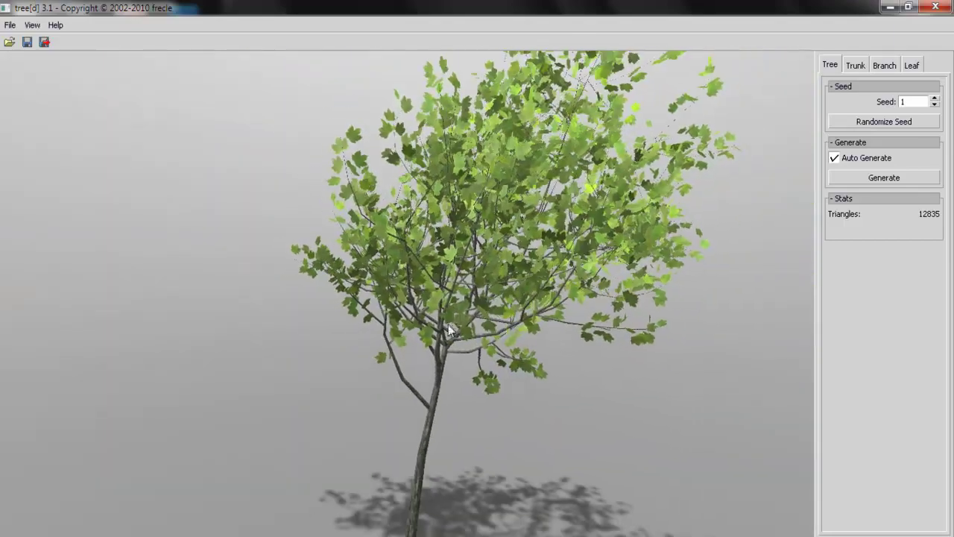
{"action": "scroll", "coordinate": [541, 314], "scroll_direction": "down", "scroll_amount": 2}
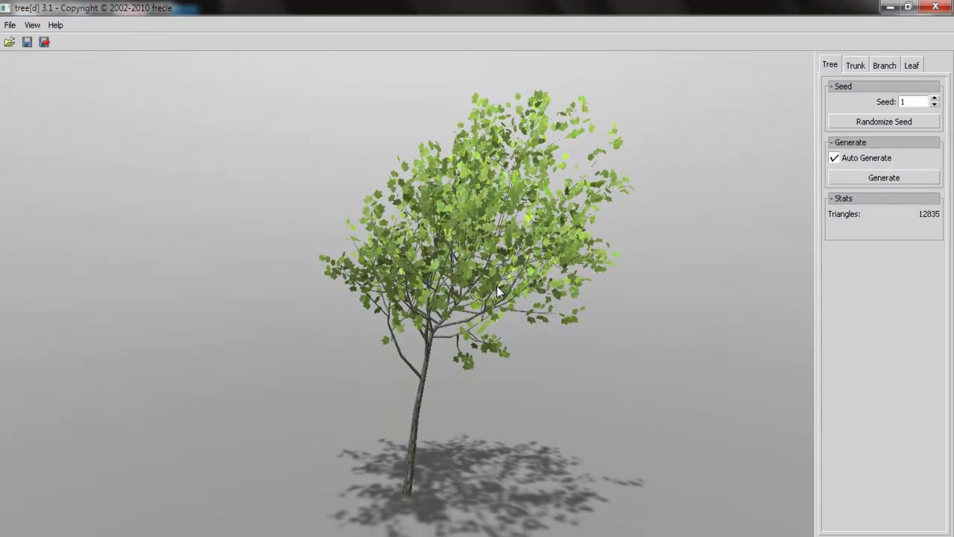
{"action": "left_click_drag", "start_coordinate": [517, 290], "coordinate": [484, 270]}
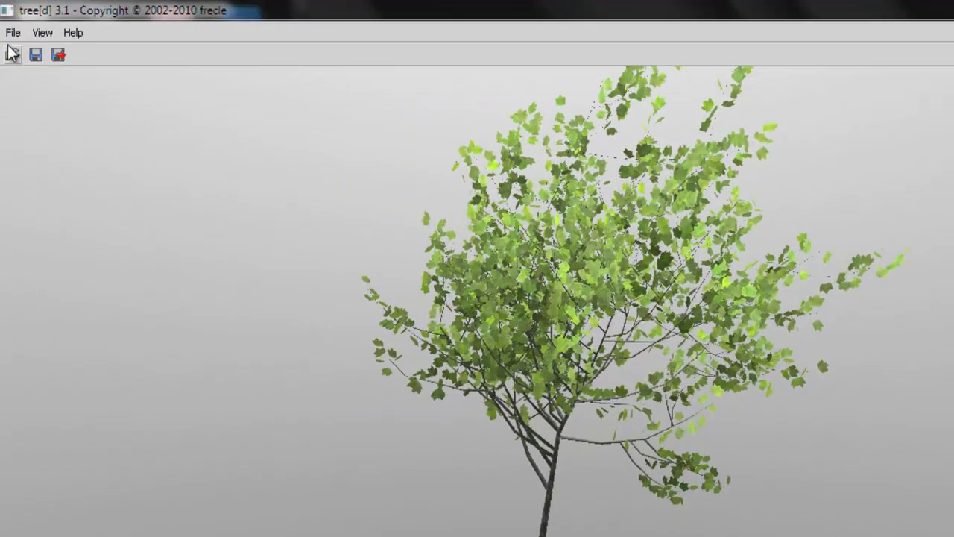
{"action": "left_click", "coordinate": [9, 25]}
{"action": "left_click", "coordinate": [10, 27]}
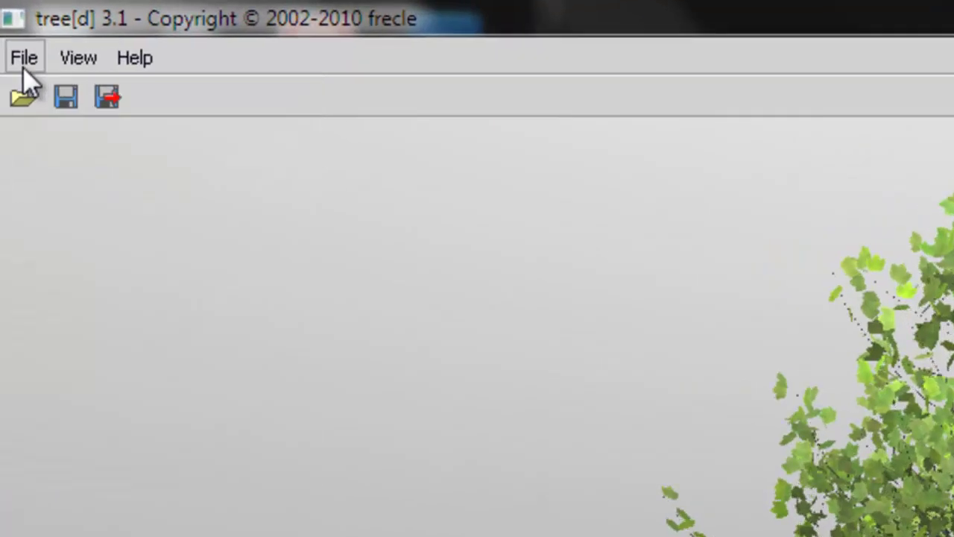
{"action": "left_click", "coordinate": [87, 54]}
{"action": "left_click", "coordinate": [88, 56]}
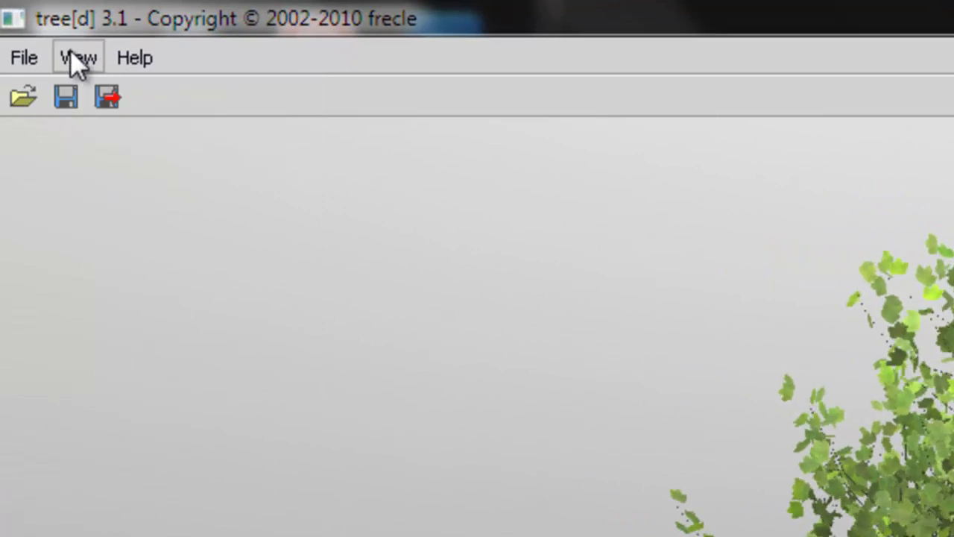
{"action": "left_click", "coordinate": [78, 60]}
{"action": "left_click", "coordinate": [129, 140]}
{"action": "left_click", "coordinate": [132, 141]}
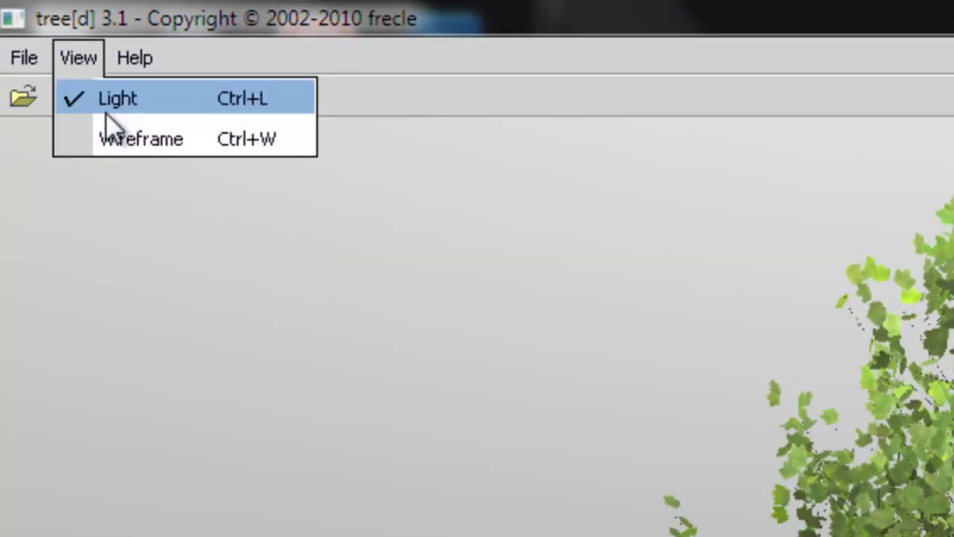
{"action": "left_click", "coordinate": [102, 105]}
{"action": "left_click", "coordinate": [102, 106]}
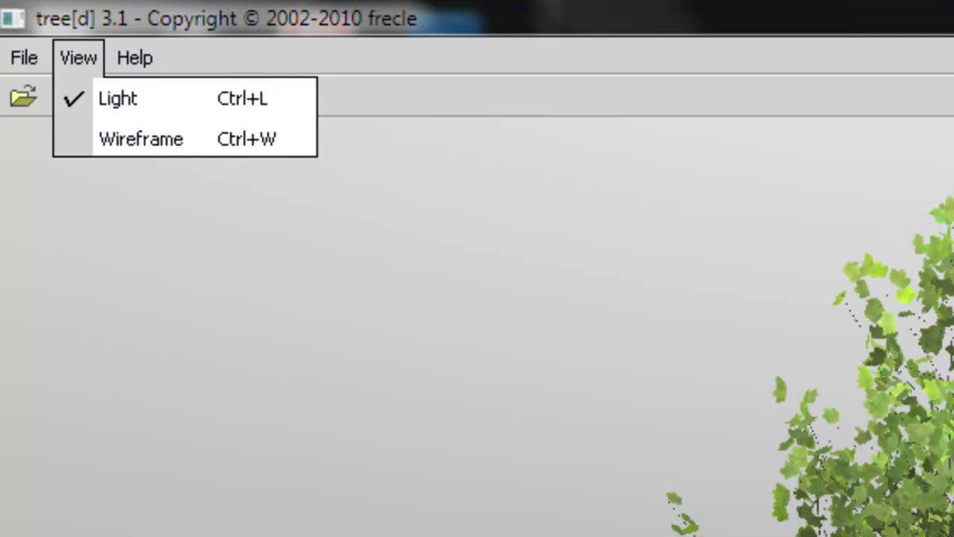
{"action": "key", "text": "Escape"}
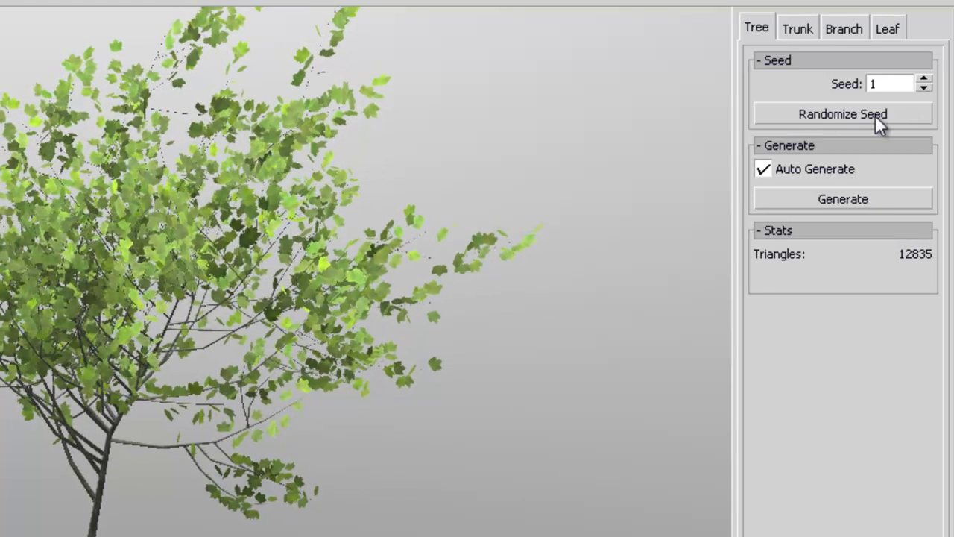
Step: Randomize the tree's seed repeatedly until it generates an upright tree with a full, wide crown
{"action": "left_click", "coordinate": [833, 117]}
{"action": "left_click", "coordinate": [833, 116]}
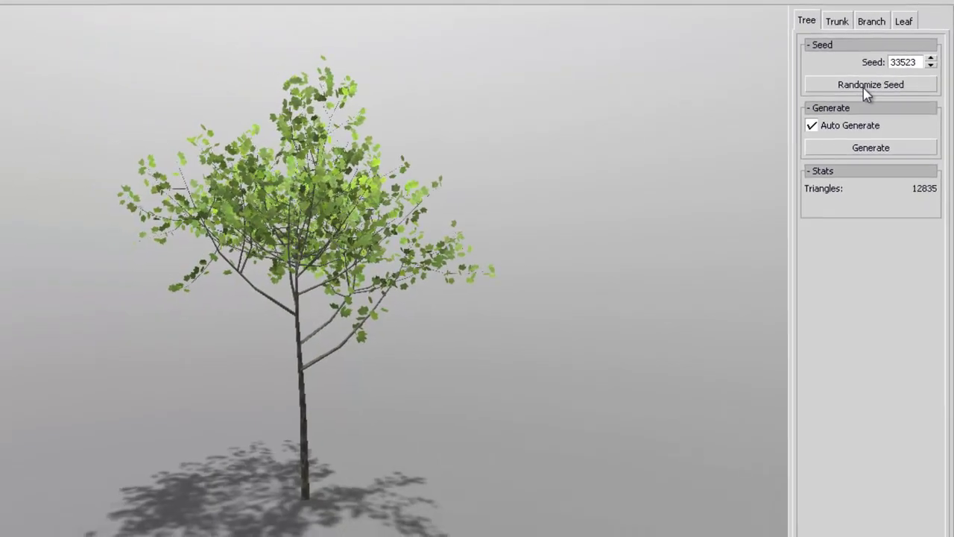
{"action": "left_click", "coordinate": [867, 88]}
{"action": "left_click", "coordinate": [867, 88]}
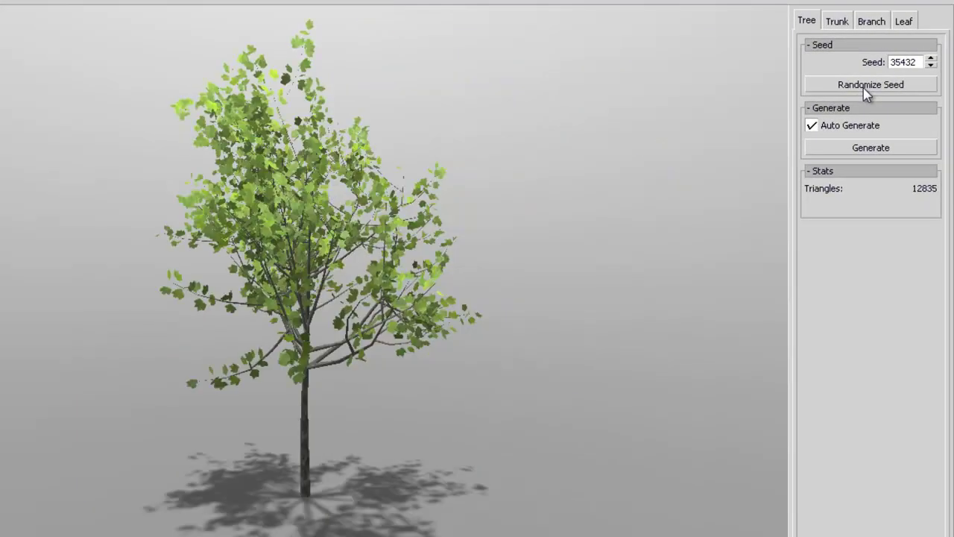
{"action": "left_click", "coordinate": [867, 88]}
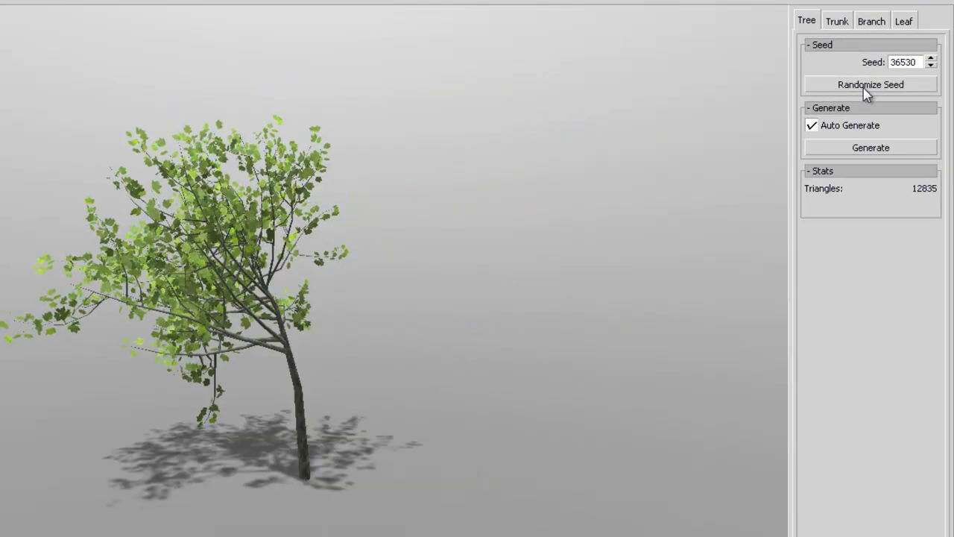
{"action": "left_click", "coordinate": [867, 88]}
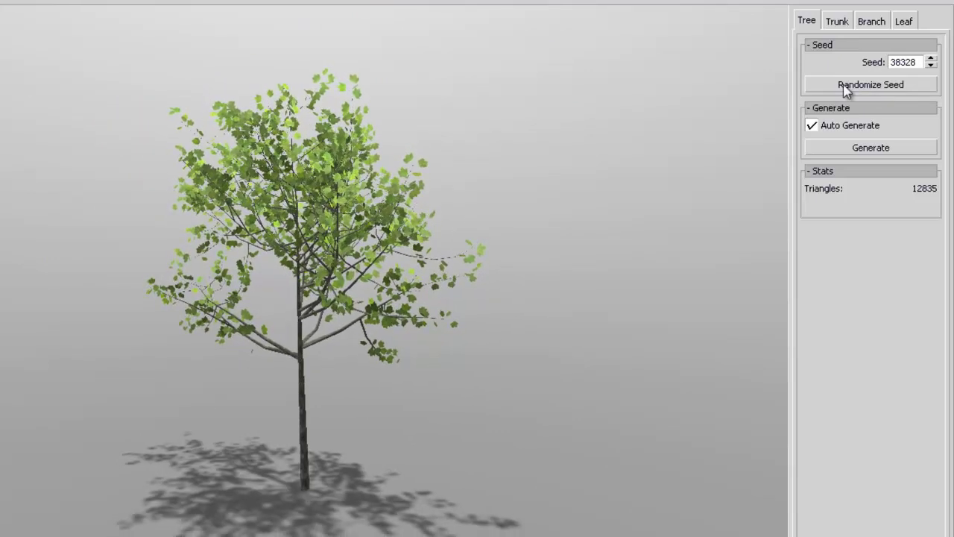
{"action": "left_click", "coordinate": [846, 88]}
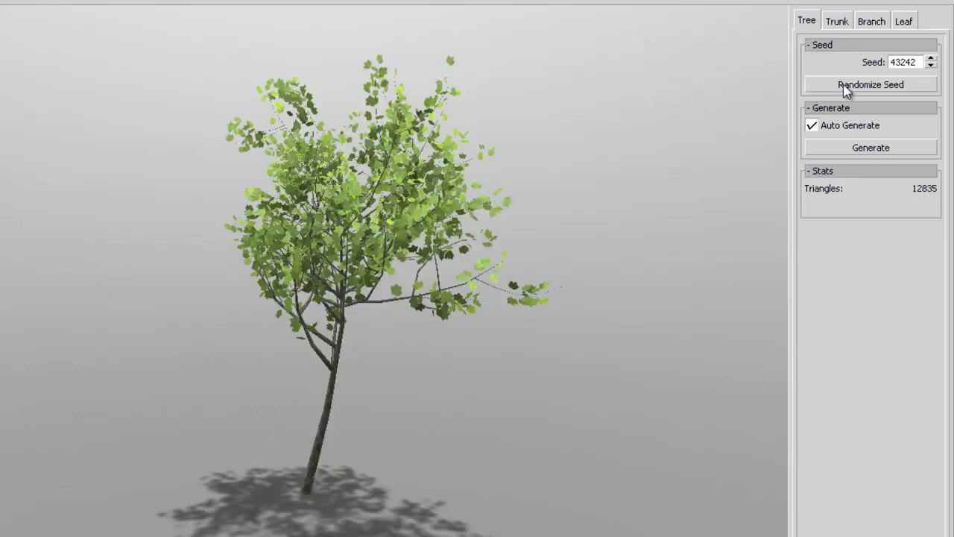
{"action": "left_click", "coordinate": [846, 88]}
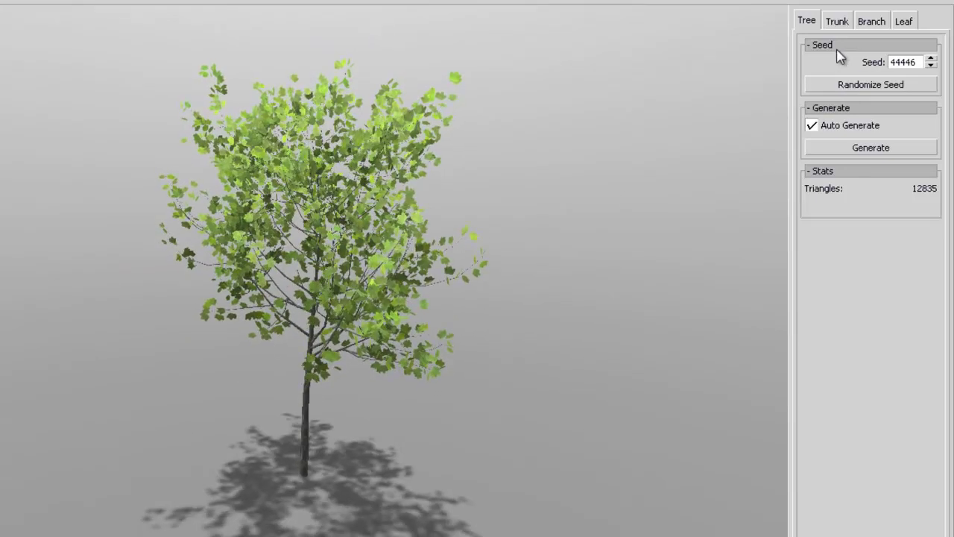
Step: Reduce the trunk's radial segments to 3 and check the effect on the branches up close
{"action": "left_click", "coordinate": [840, 22]}
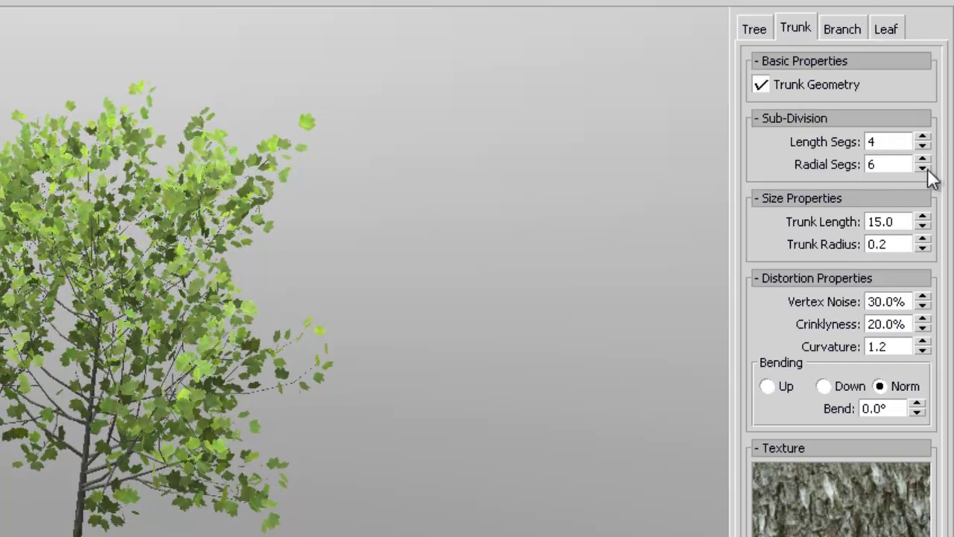
{"action": "left_click", "coordinate": [923, 169]}
{"action": "left_click", "coordinate": [923, 169]}
{"action": "left_click", "coordinate": [923, 168]}
{"action": "right_click_drag", "start_coordinate": [185, 399], "coordinate": [185, 320]}
{"action": "scroll", "coordinate": [261, 505], "scroll_direction": "up", "scroll_amount": 5}
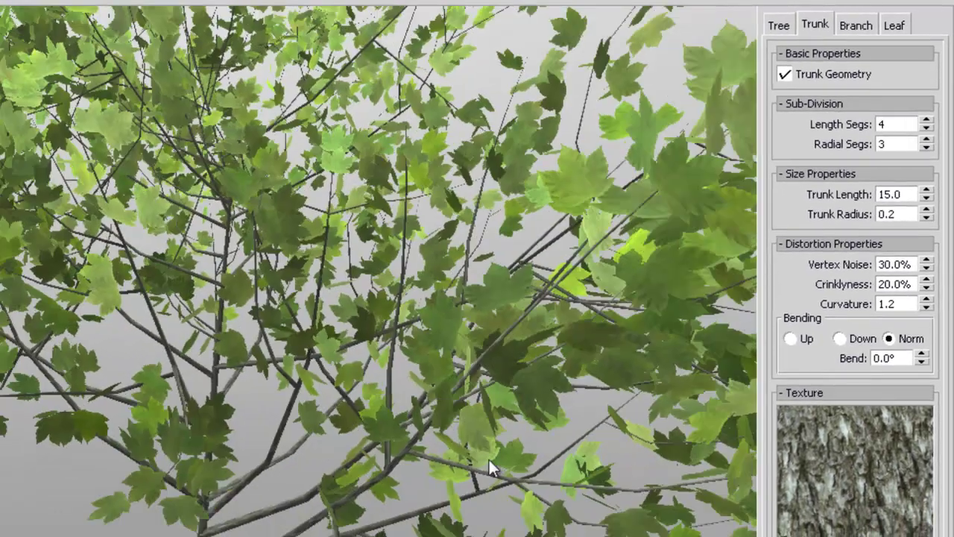
{"action": "left_click_drag", "start_coordinate": [489, 459], "coordinate": [498, 348]}
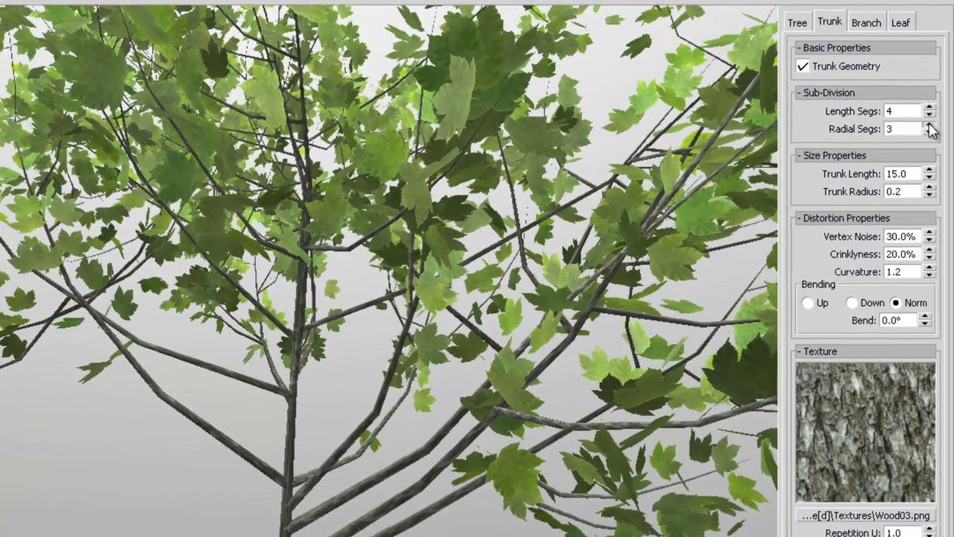
Step: Try higher radial segment counts on the trunk for comparison and return the value to 3
{"action": "left_click", "coordinate": [927, 133]}
{"action": "left_click", "coordinate": [927, 132]}
{"action": "left_click", "coordinate": [928, 133]}
{"action": "left_click", "coordinate": [929, 132]}
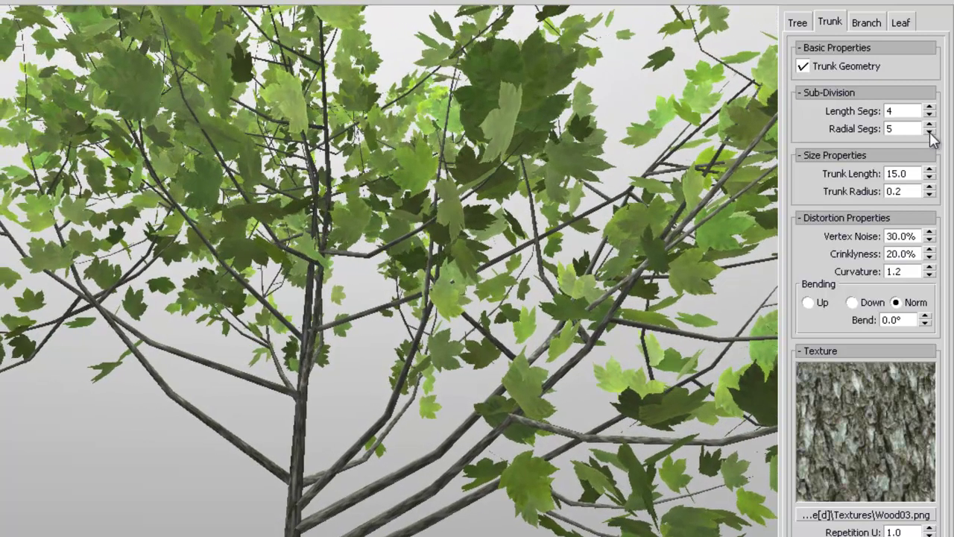
{"action": "left_click", "coordinate": [929, 133]}
{"action": "left_click", "coordinate": [929, 133]}
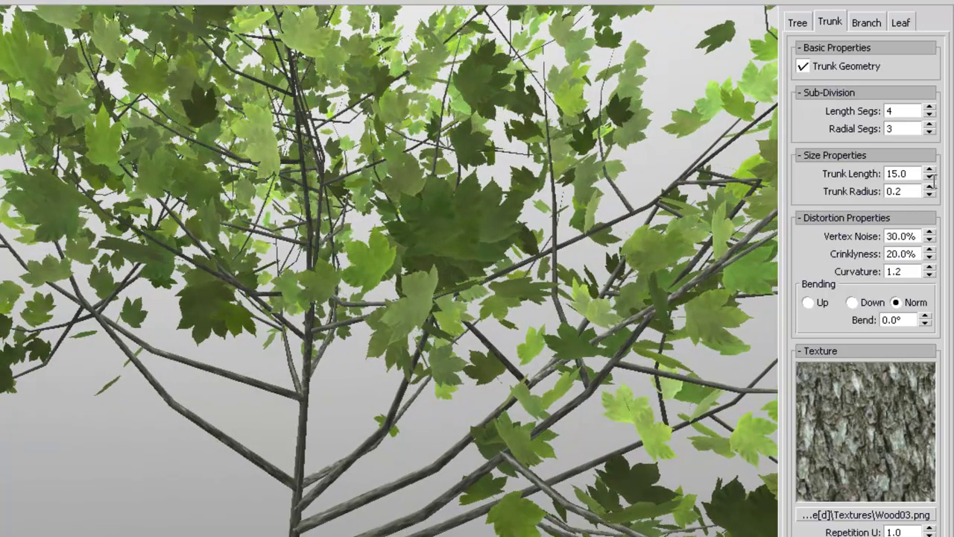
Step: Try a thicker trunk with a radius of 0.4
{"action": "left_click", "coordinate": [928, 187]}
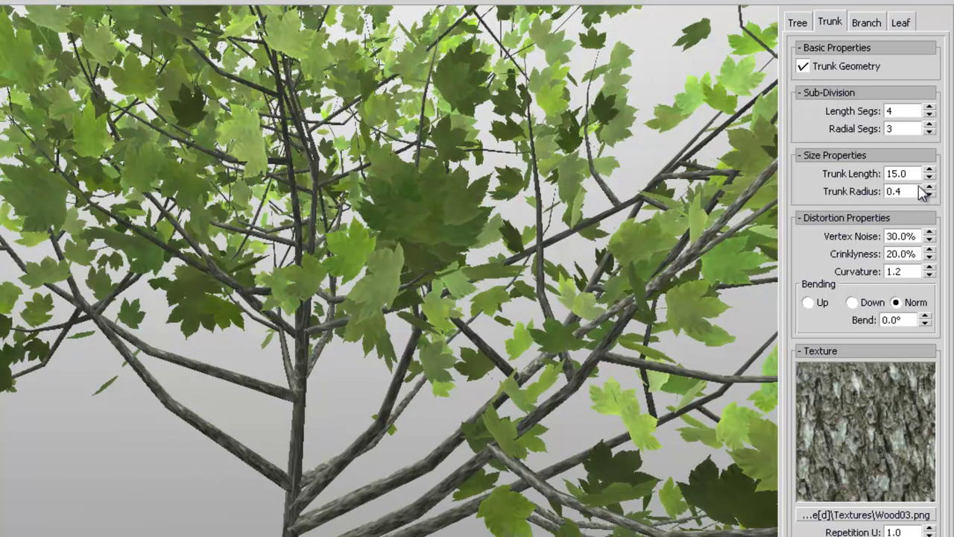
{"action": "scroll", "coordinate": [231, 302], "scroll_direction": "down", "scroll_amount": 5}
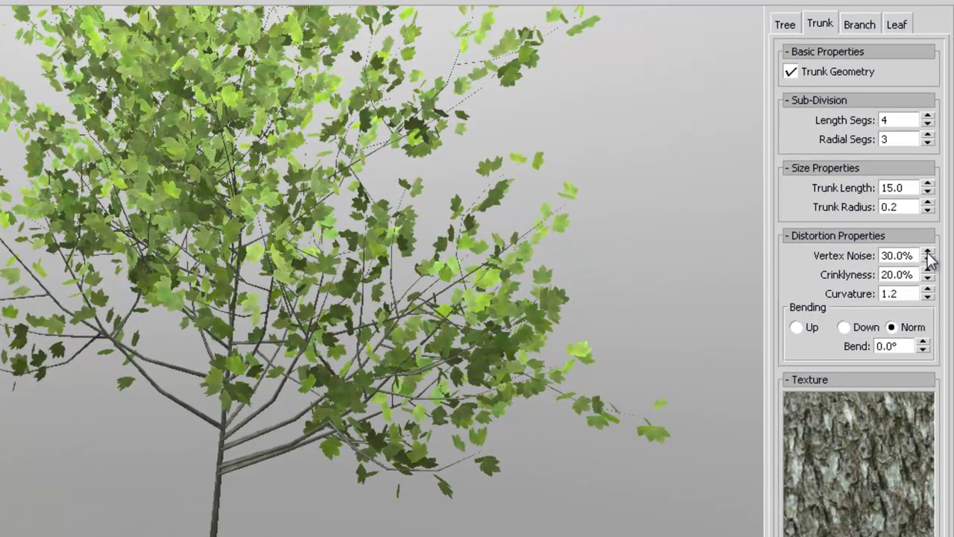
Step: Set the trunk's vertex noise to 31%, keeping the other distortion properties as they are
{"action": "left_click", "coordinate": [929, 233]}
{"action": "left_click", "coordinate": [923, 302]}
{"action": "left_click", "coordinate": [923, 303]}
{"action": "left_click", "coordinate": [924, 303]}
{"action": "left_click", "coordinate": [923, 312]}
{"action": "left_click", "coordinate": [924, 312]}
{"action": "left_click", "coordinate": [924, 312]}
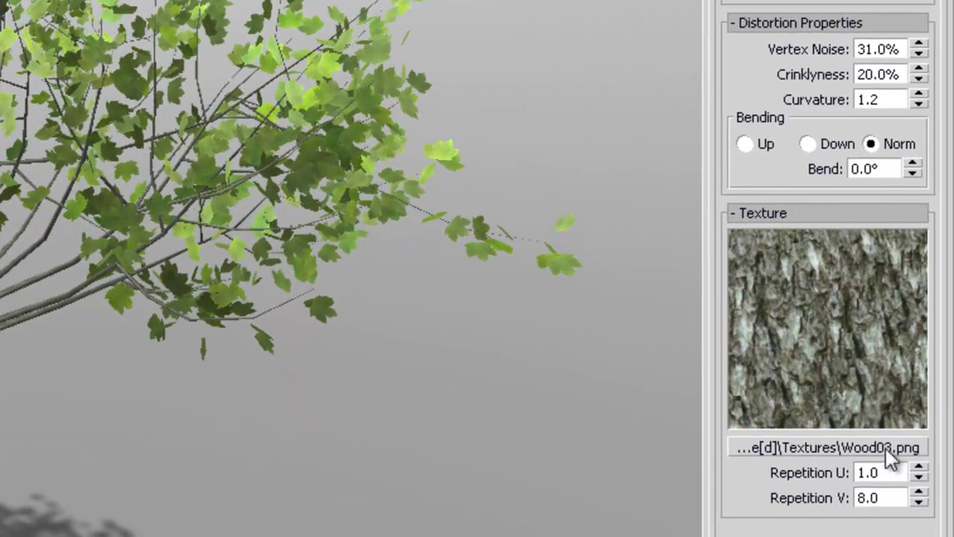
Step: Replace the trunk texture with the BarkPine0012_5_S image from the wood folder of the Texture Library in Pictures
{"action": "left_click", "coordinate": [840, 447]}
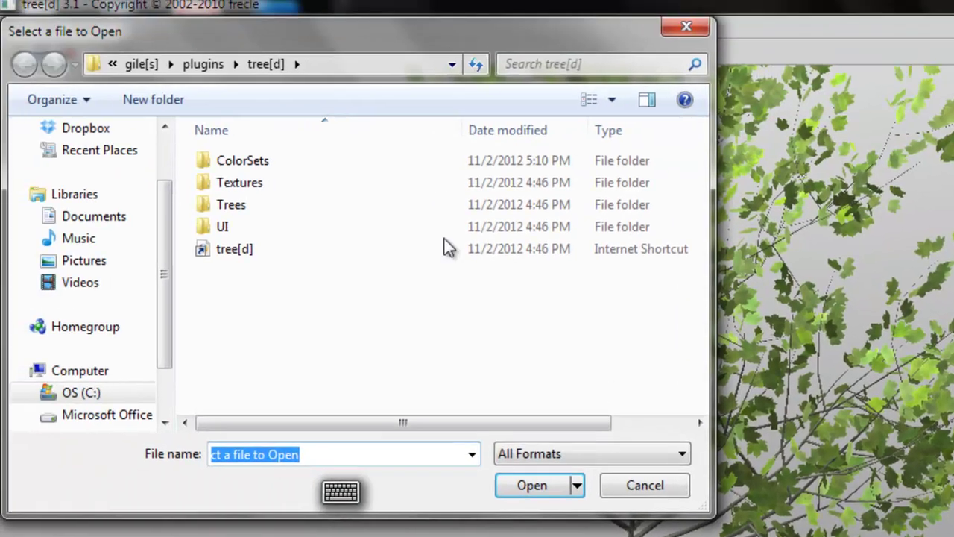
{"action": "left_click_drag", "start_coordinate": [423, 39], "coordinate": [443, 49]}
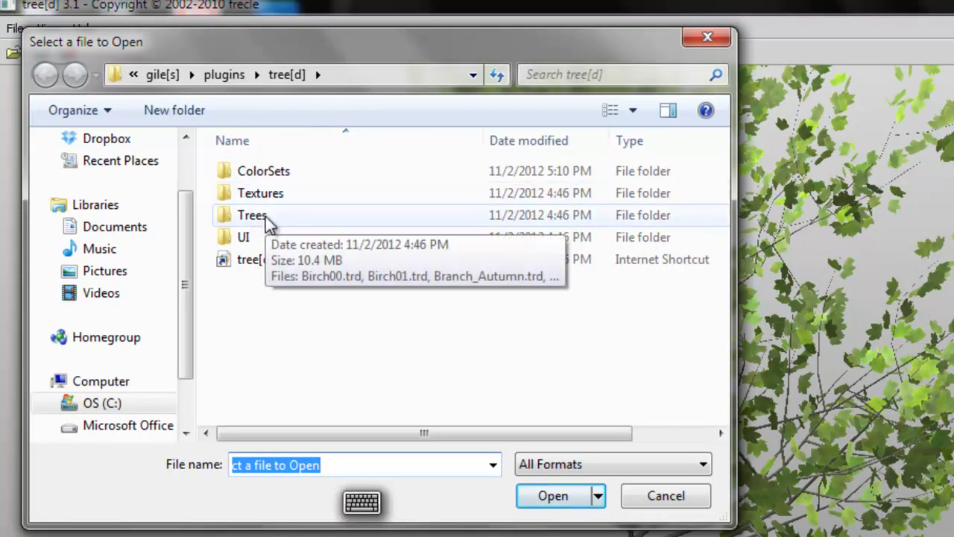
{"action": "double_click", "coordinate": [263, 199]}
{"action": "left_click_drag", "start_coordinate": [720, 198], "coordinate": [732, 175]}
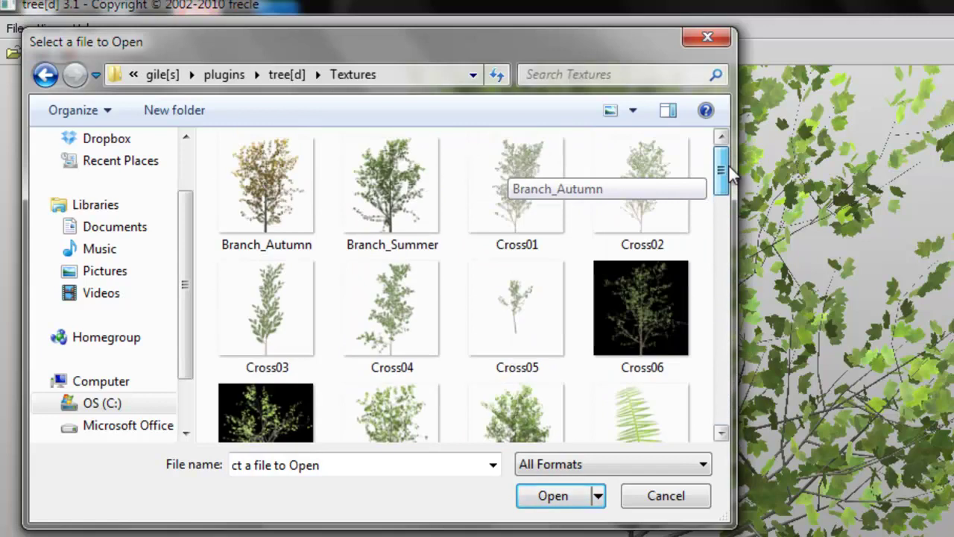
{"action": "left_click", "coordinate": [105, 273]}
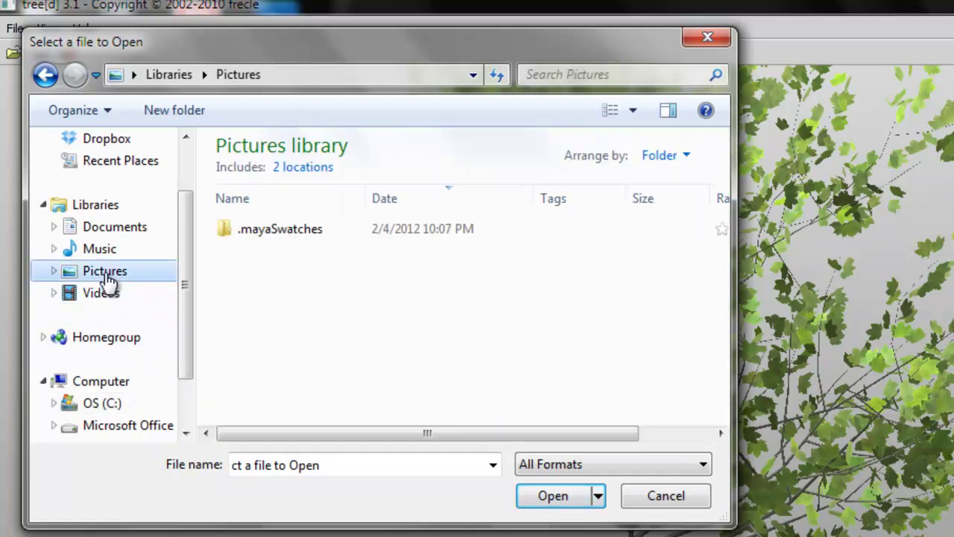
{"action": "double_click", "coordinate": [294, 273]}
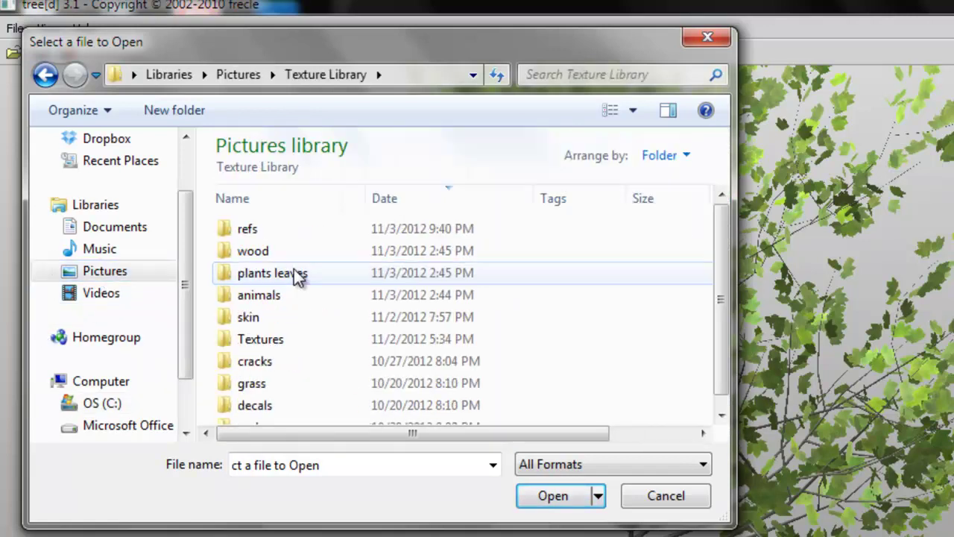
{"action": "double_click", "coordinate": [253, 250]}
{"action": "left_click", "coordinate": [261, 253]}
{"action": "left_click", "coordinate": [277, 276]}
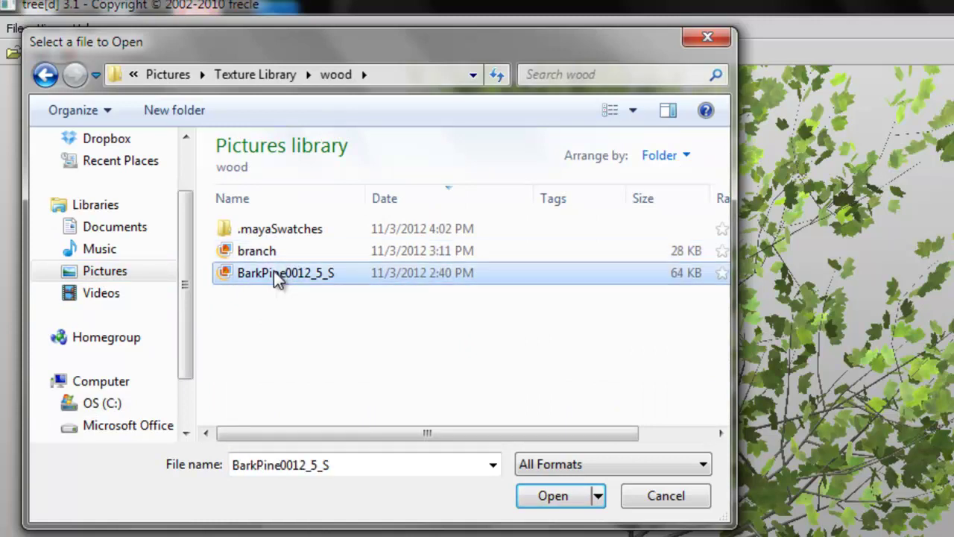
{"action": "left_click", "coordinate": [564, 494]}
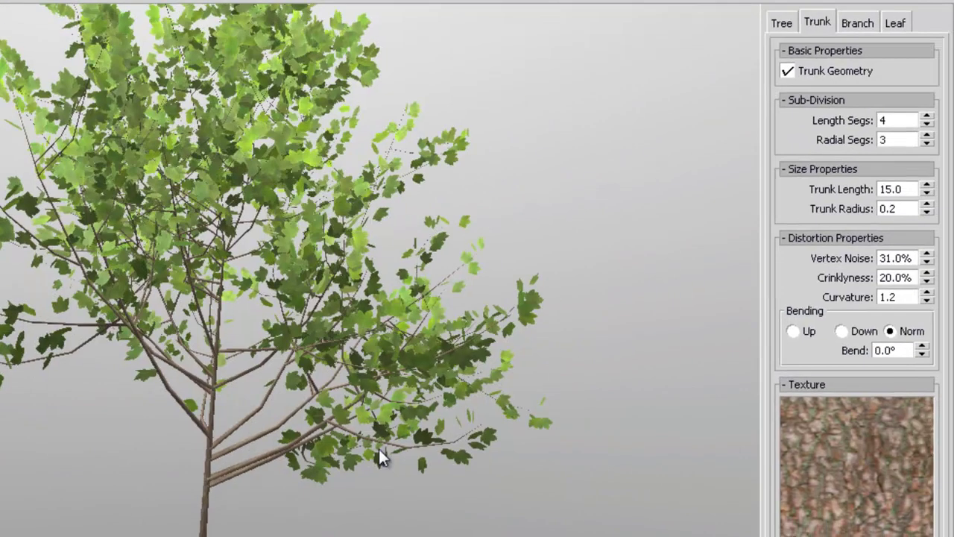
Step: Inspect the new pine bark texture on the tree's trunk and branches up close and from farther away
{"action": "scroll", "coordinate": [563, 495], "scroll_direction": "up", "scroll_amount": 2}
{"action": "scroll", "coordinate": [672, 523], "scroll_direction": "down", "scroll_amount": 1}
{"action": "scroll", "coordinate": [707, 532], "scroll_direction": "up", "scroll_amount": 4}
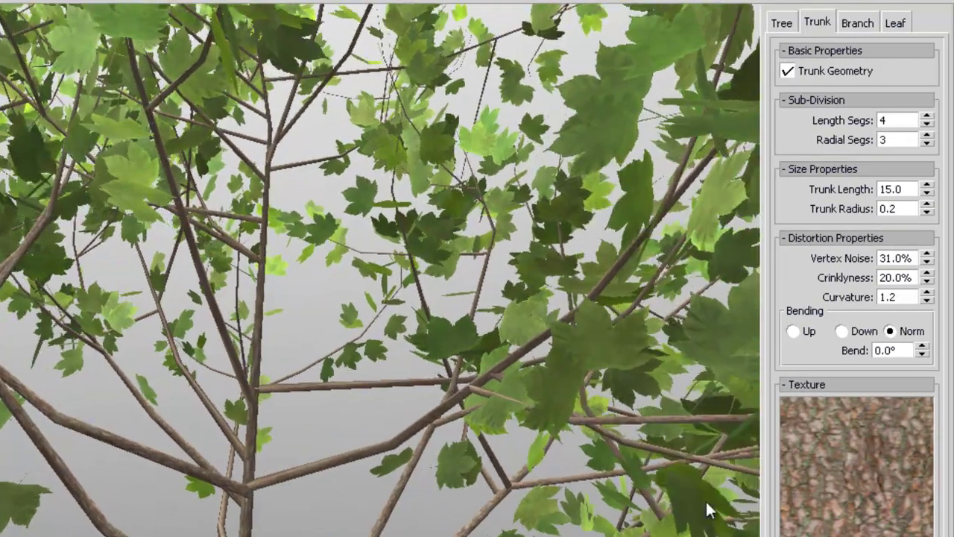
{"action": "left_click_drag", "start_coordinate": [327, 468], "coordinate": [359, 498]}
{"action": "scroll", "coordinate": [359, 498], "scroll_direction": "down", "scroll_amount": 8}
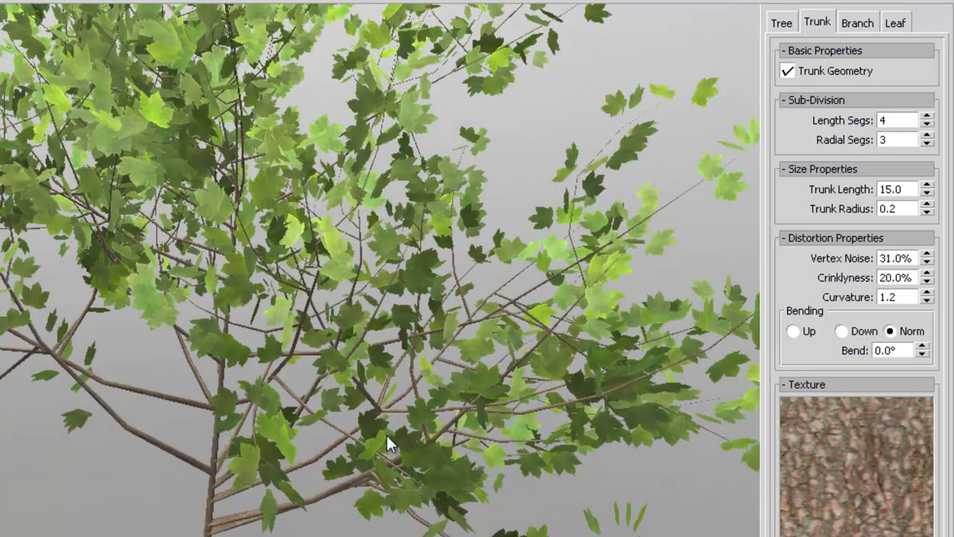
Step: Try a denser crown by setting the number of branches to 60
{"action": "scroll", "coordinate": [114, 380], "scroll_direction": "down", "scroll_amount": 3}
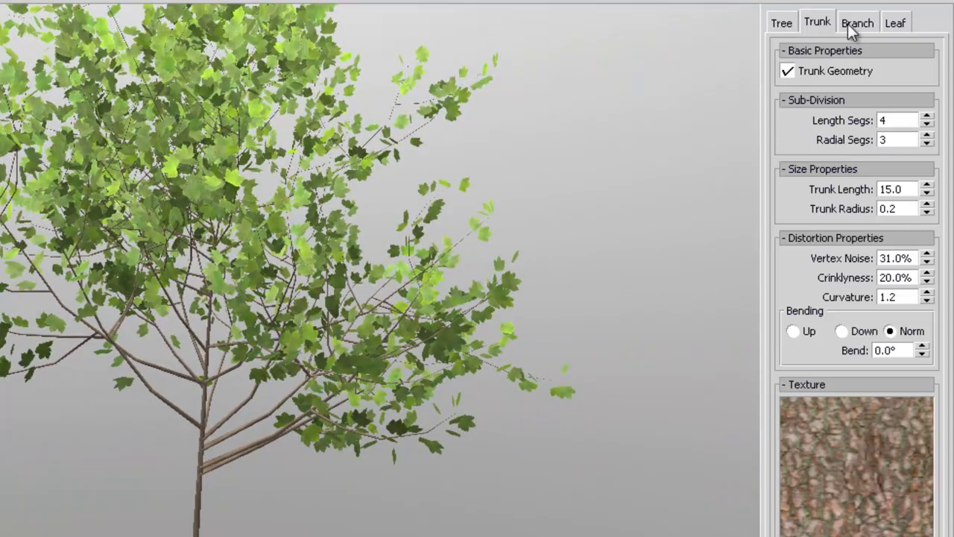
{"action": "left_click", "coordinate": [850, 27]}
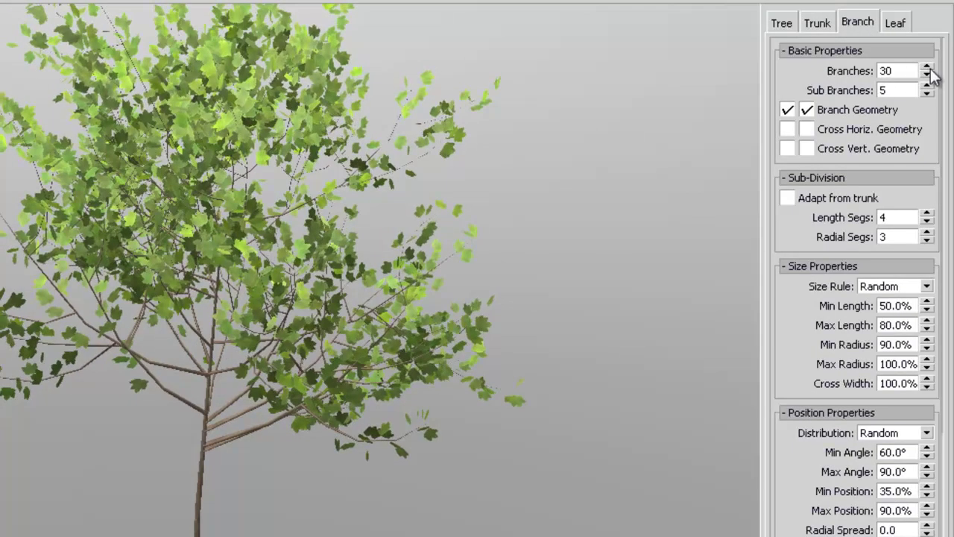
{"action": "double_click", "coordinate": [881, 70]}
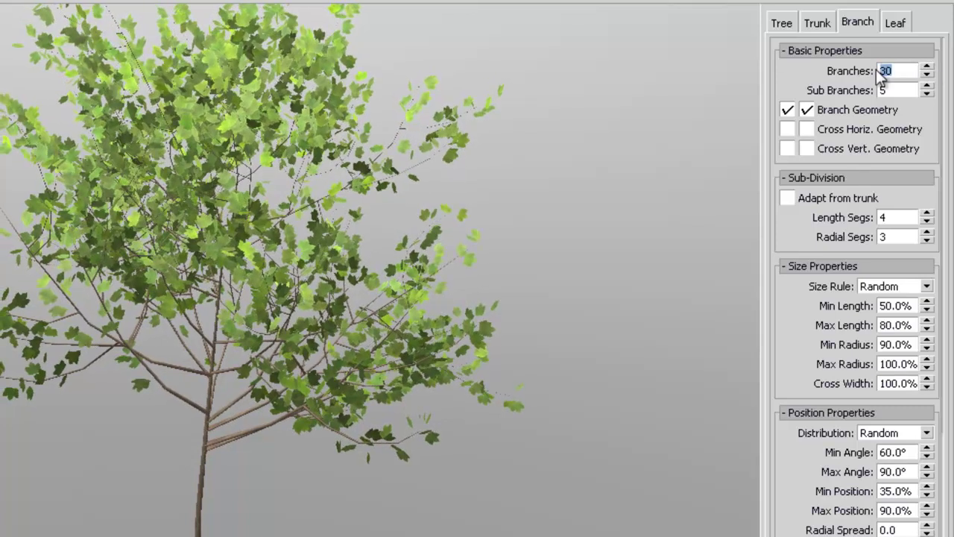
{"action": "type", "text": "60"}
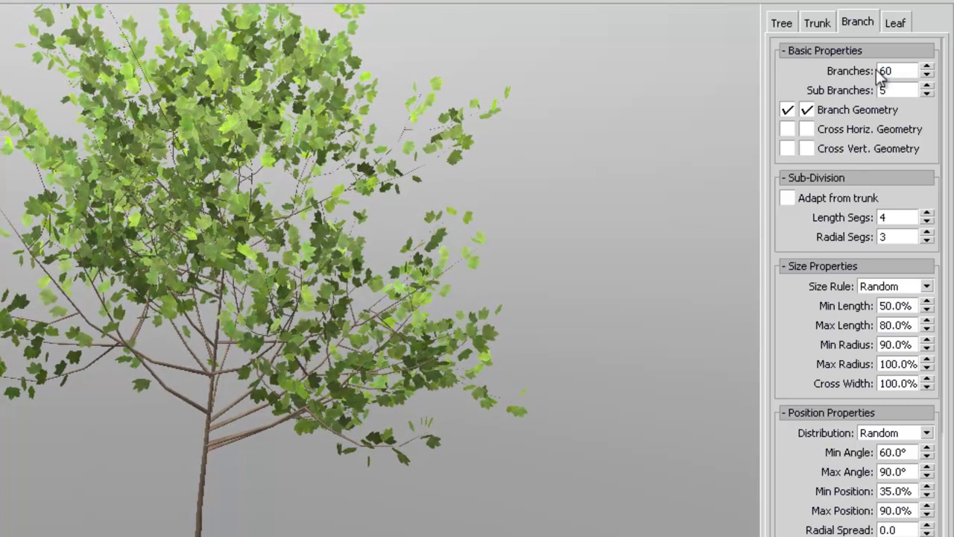
{"action": "key", "text": "Return"}
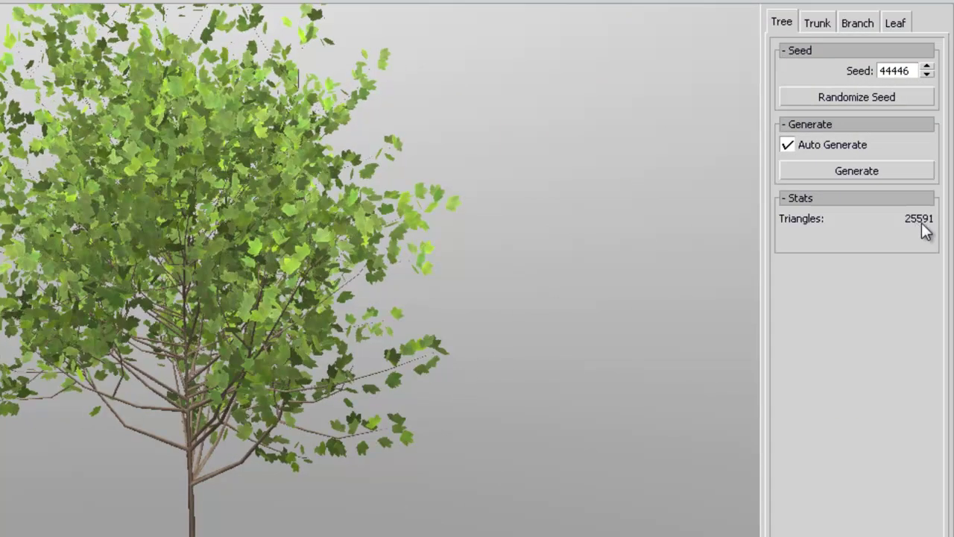
Step: Try a sparser crown with 15 branches and check the tree's triangle count
{"action": "left_click", "coordinate": [824, 27]}
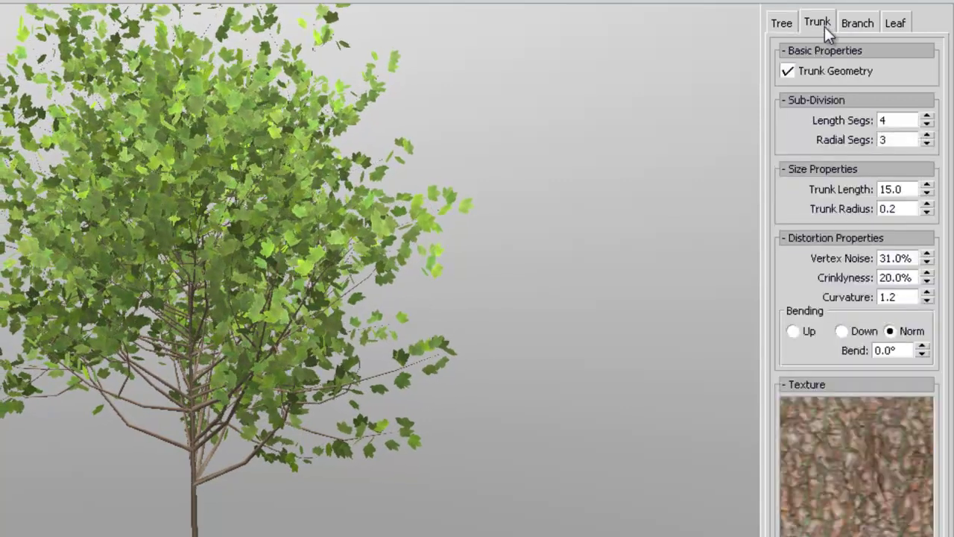
{"action": "left_click", "coordinate": [856, 22]}
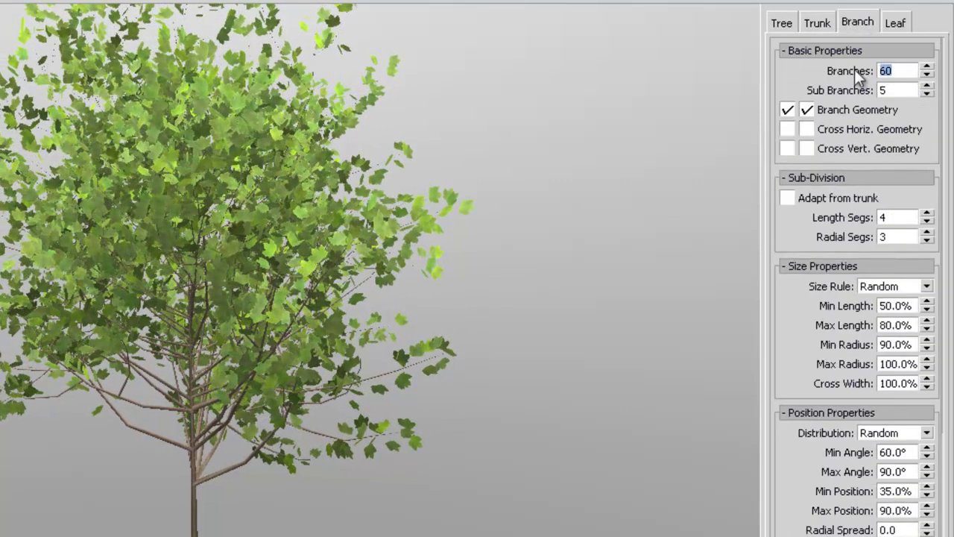
{"action": "type", "text": "1"}
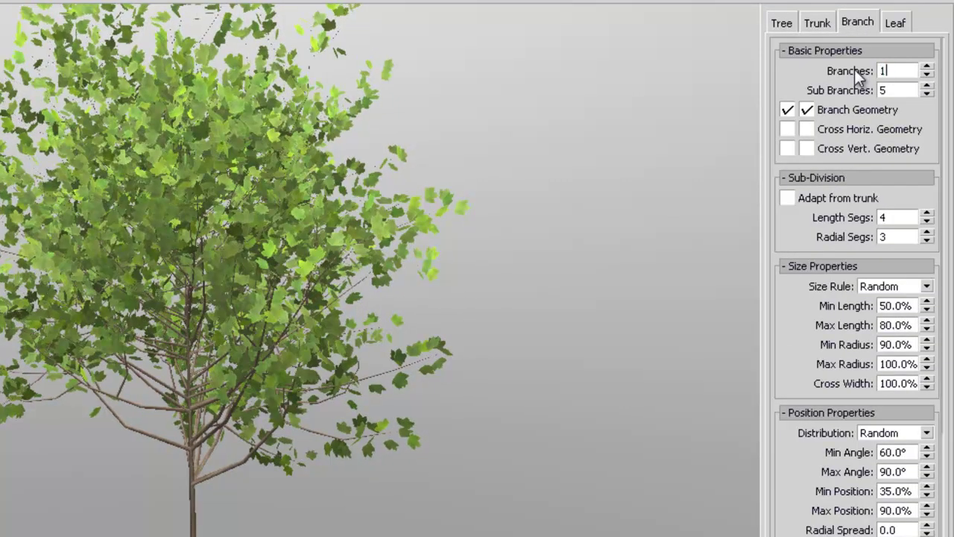
{"action": "type", "text": "5"}
{"action": "key", "text": "Return"}
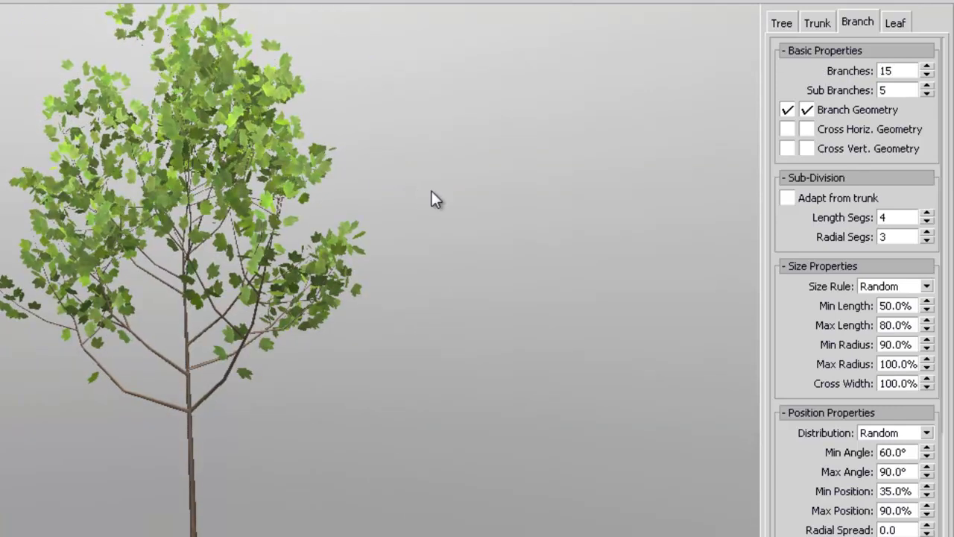
{"action": "left_click", "coordinate": [781, 23]}
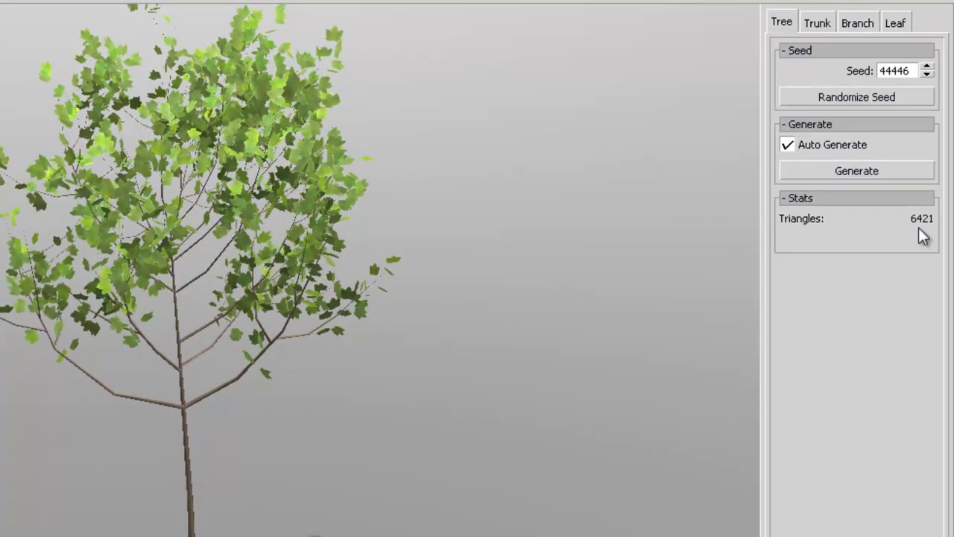
Step: Try a very dense crown by setting the number of branches to 100
{"action": "left_click", "coordinate": [851, 24]}
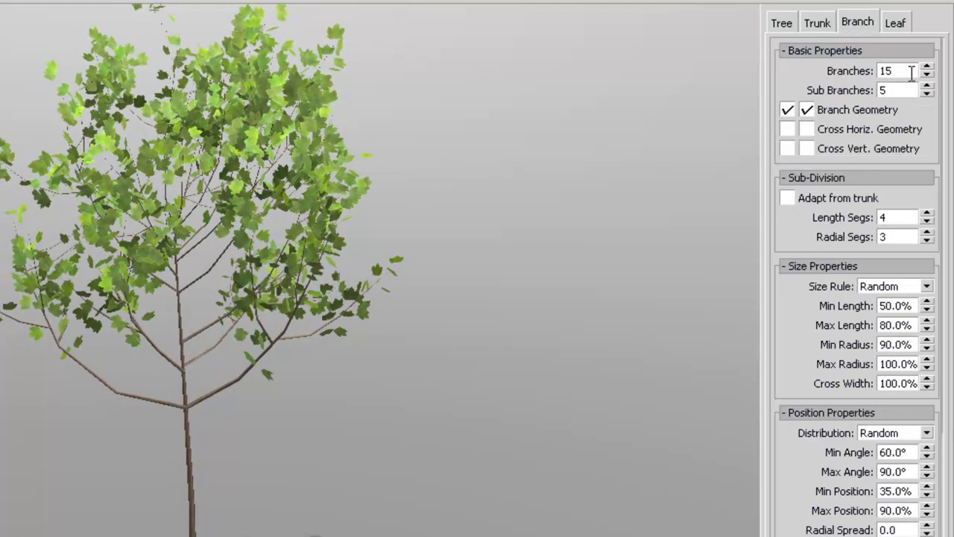
{"action": "type", "text": "100"}
{"action": "key", "text": "Return"}
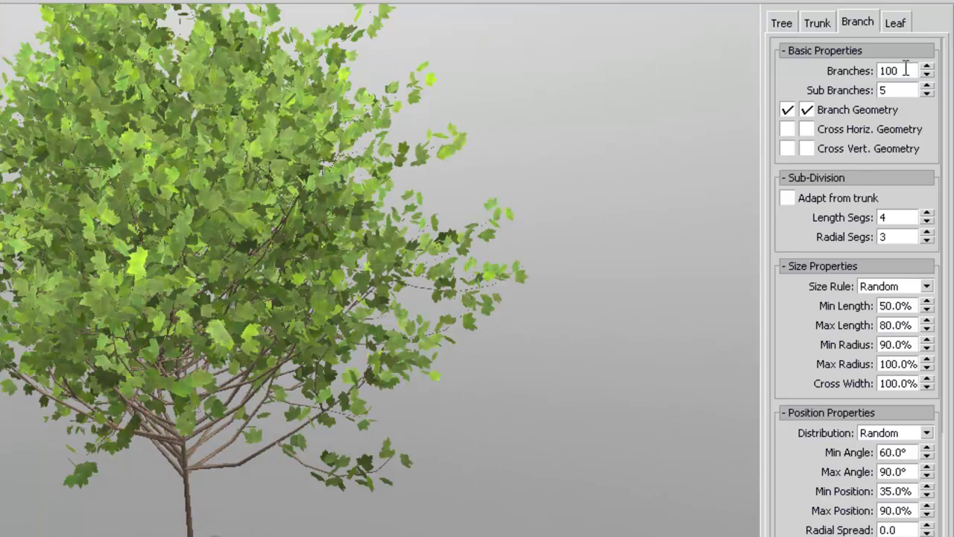
Step: Set the number of branches to 16
{"action": "double_click", "coordinate": [906, 69]}
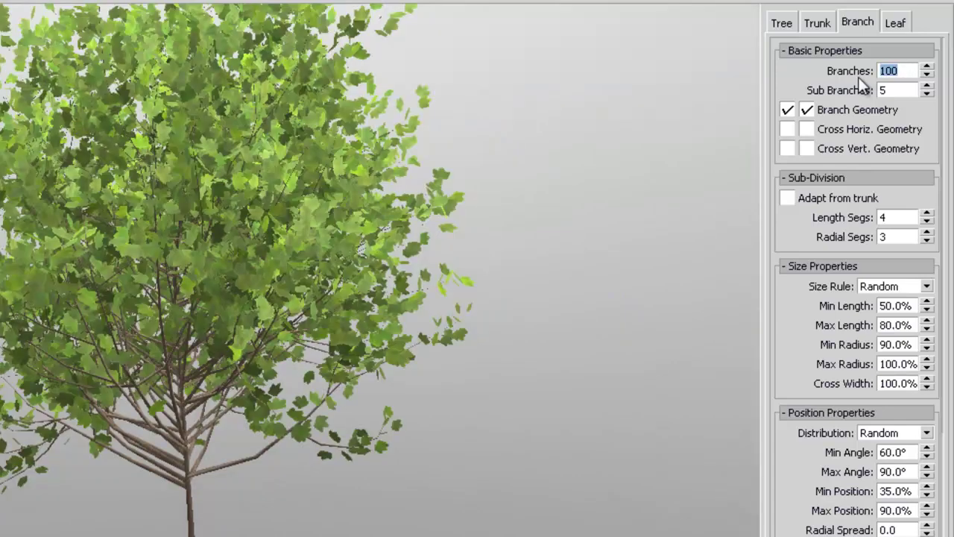
{"action": "type", "text": "16"}
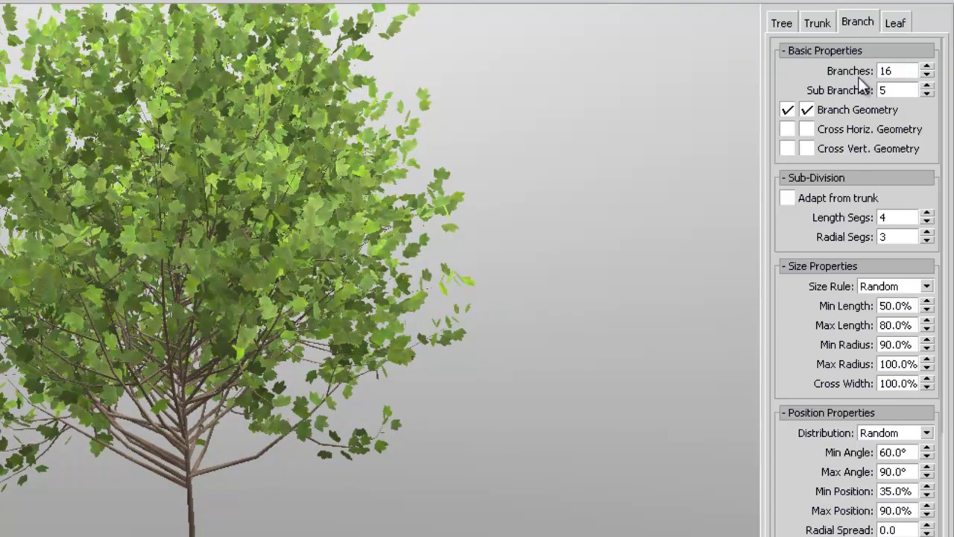
{"action": "key", "text": "Return"}
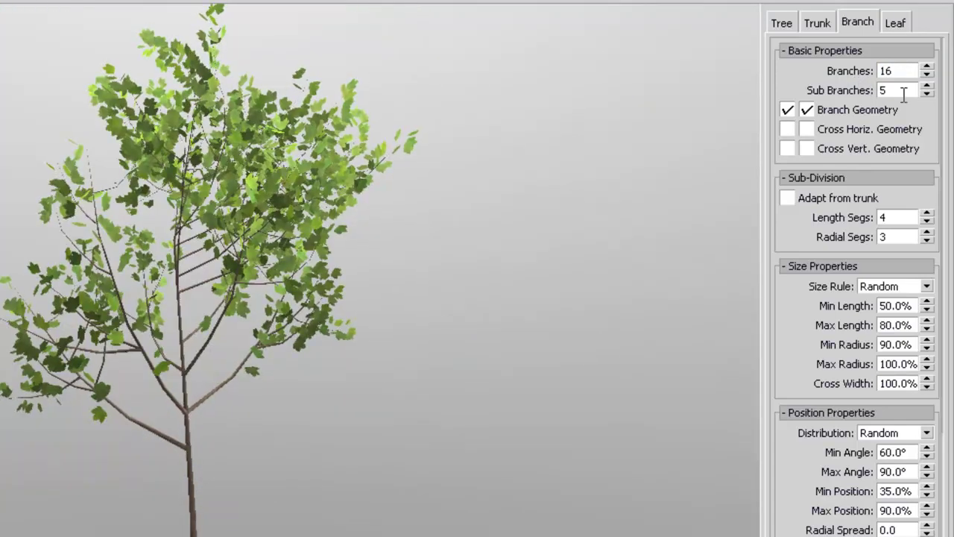
Step: Try 3 sub branches per branch, then restore the number of sub branches to 5
{"action": "left_click", "coordinate": [930, 93]}
{"action": "left_click", "coordinate": [930, 93]}
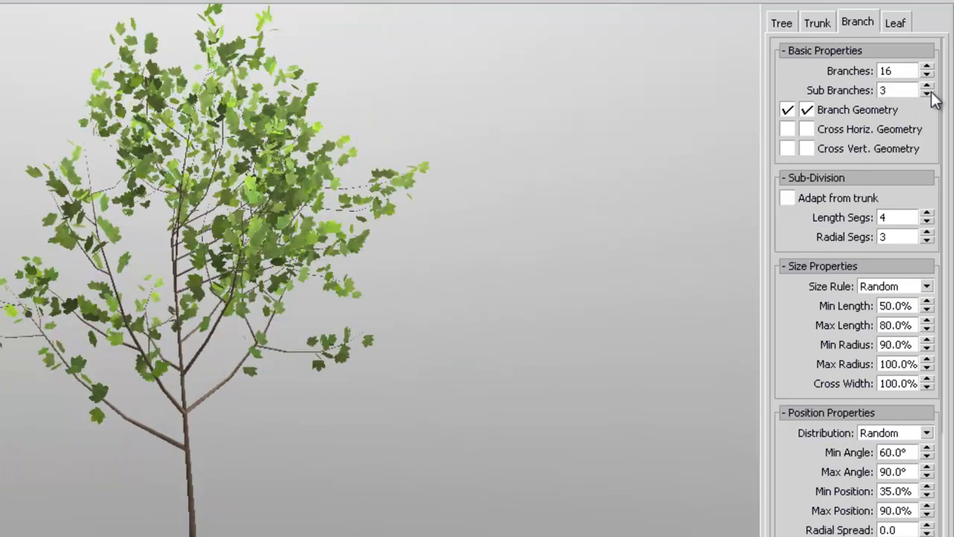
{"action": "left_click", "coordinate": [928, 86]}
{"action": "left_click", "coordinate": [928, 86]}
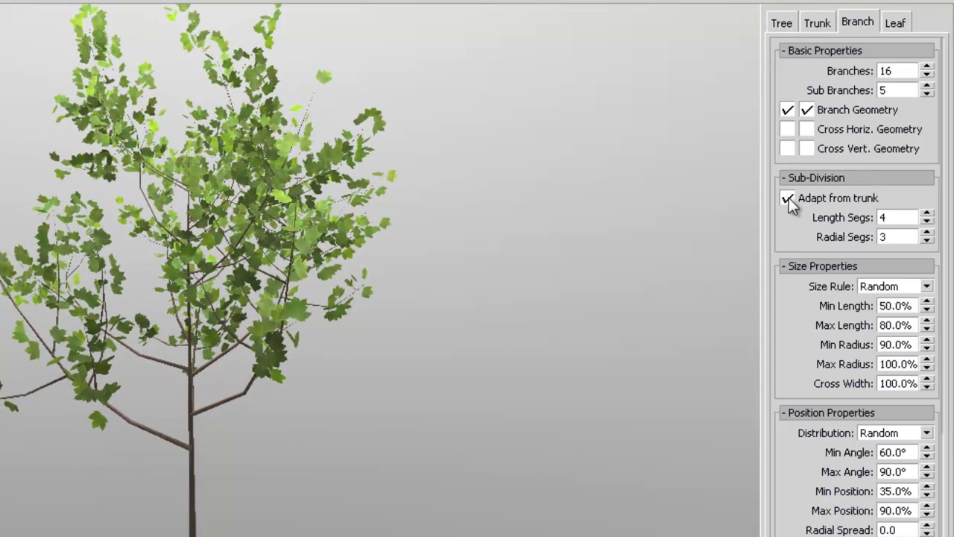
Step: Try adapting the branch subdivision from the trunk, check the triangle count, and turn the option off again
{"action": "left_click", "coordinate": [788, 197]}
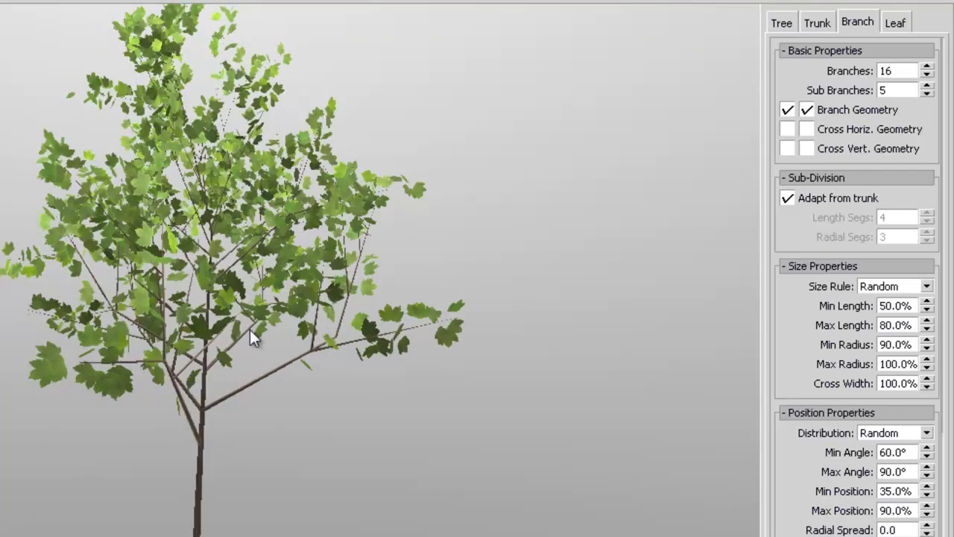
{"action": "left_click", "coordinate": [779, 23]}
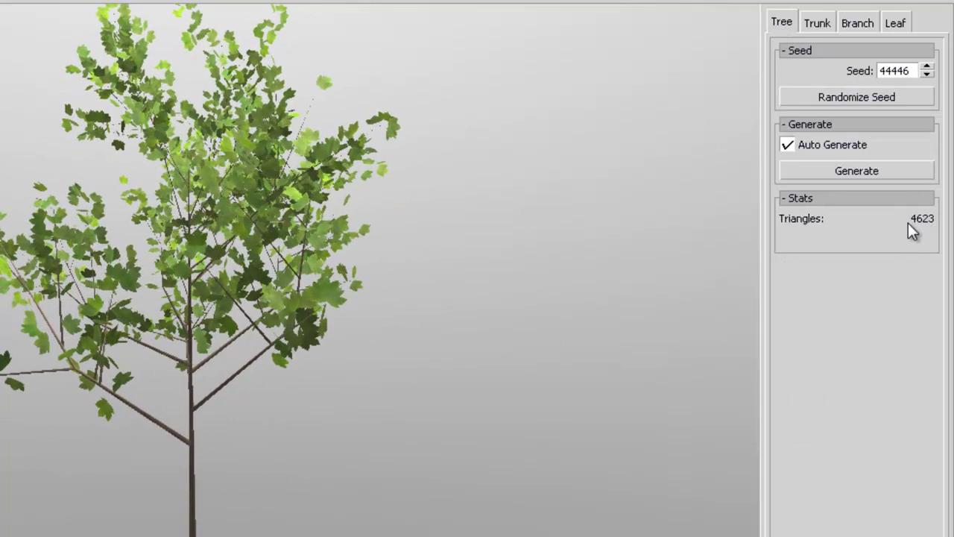
{"action": "left_click", "coordinate": [855, 23]}
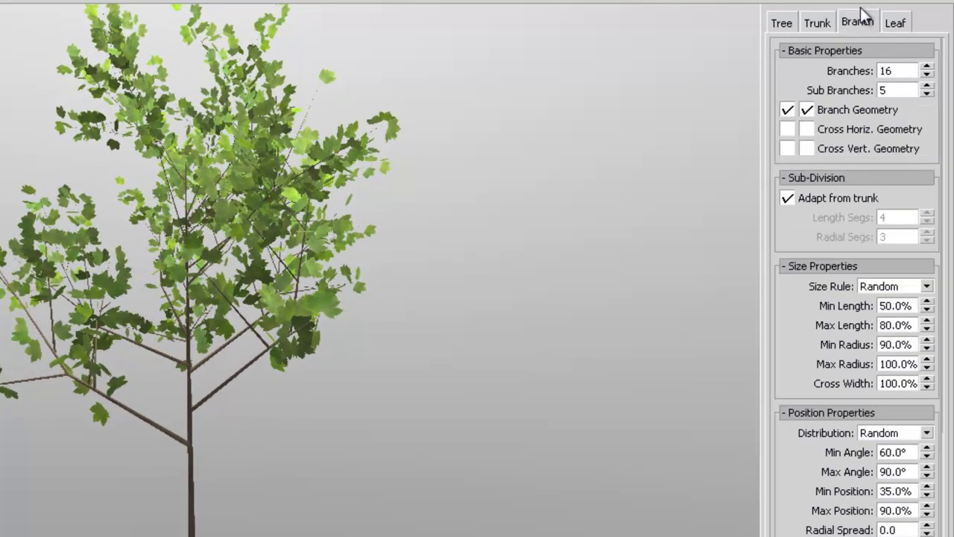
{"action": "left_click", "coordinate": [785, 199]}
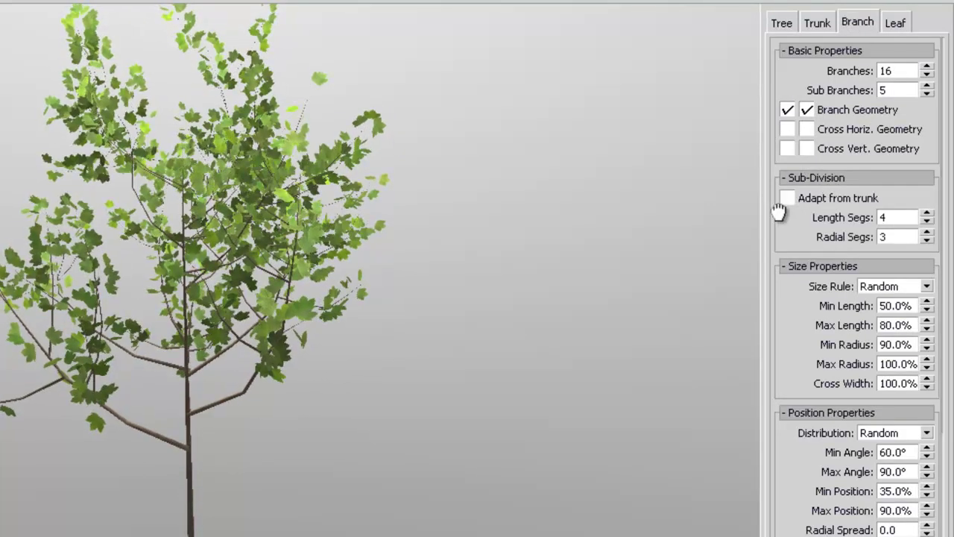
Step: Set the number of leaves to 7, keeping them on the sub branches only
{"action": "left_click_drag", "start_coordinate": [823, 315], "coordinate": [824, 258]}
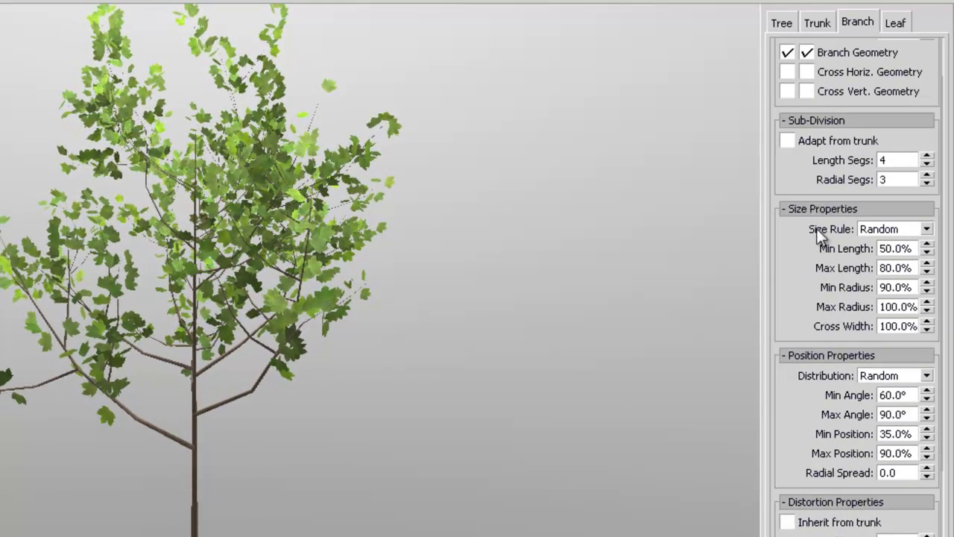
{"action": "left_click_drag", "start_coordinate": [811, 396], "coordinate": [822, 133]}
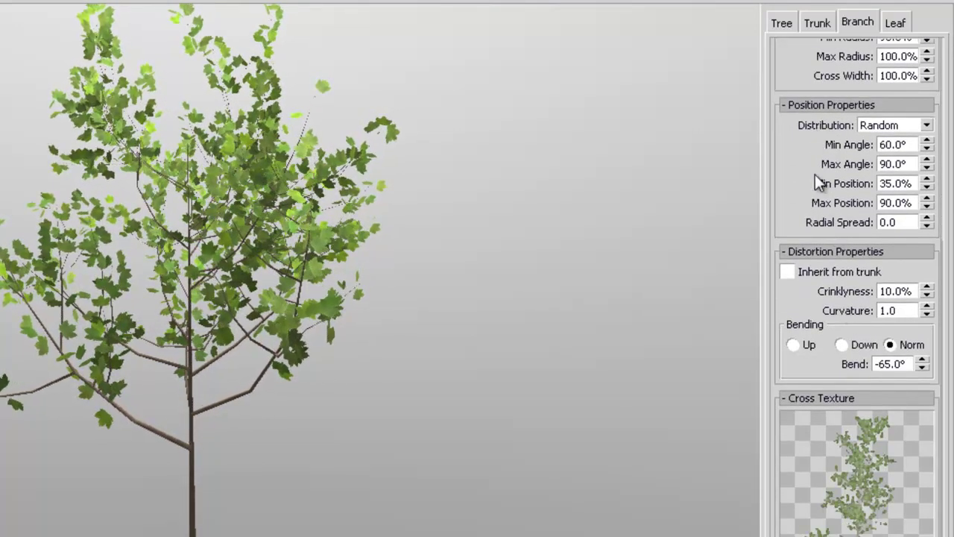
{"action": "left_click", "coordinate": [894, 24]}
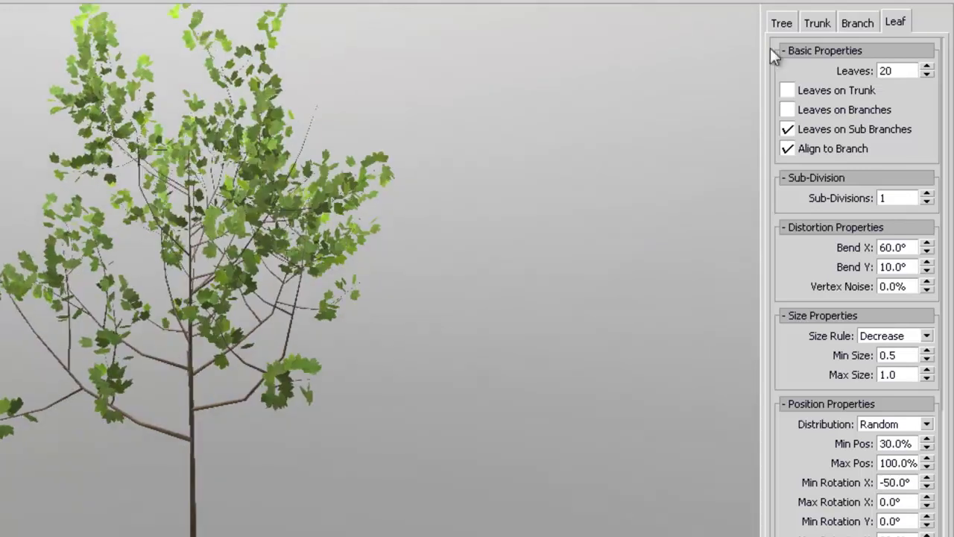
{"action": "left_click", "coordinate": [782, 20]}
{"action": "left_click", "coordinate": [914, 23]}
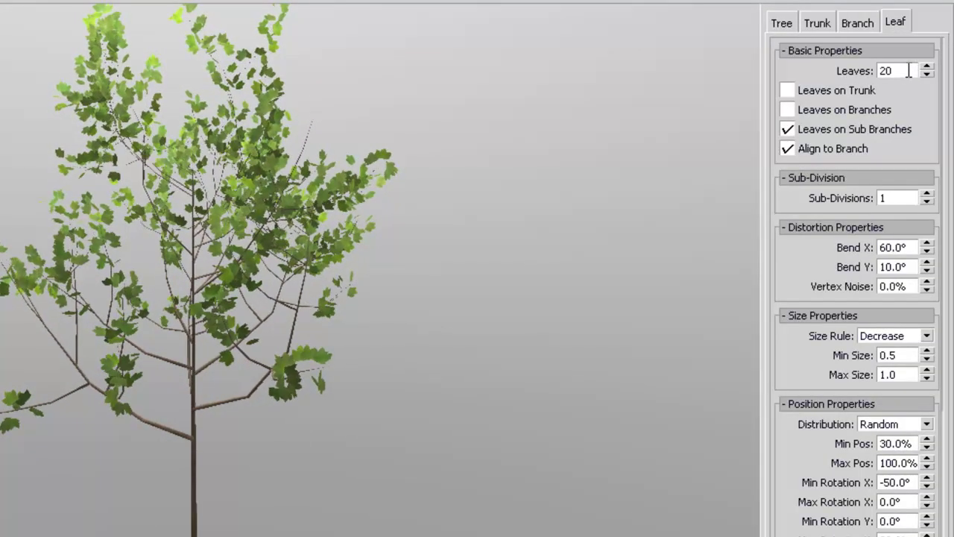
{"action": "left_click_drag", "start_coordinate": [910, 70], "coordinate": [864, 56]}
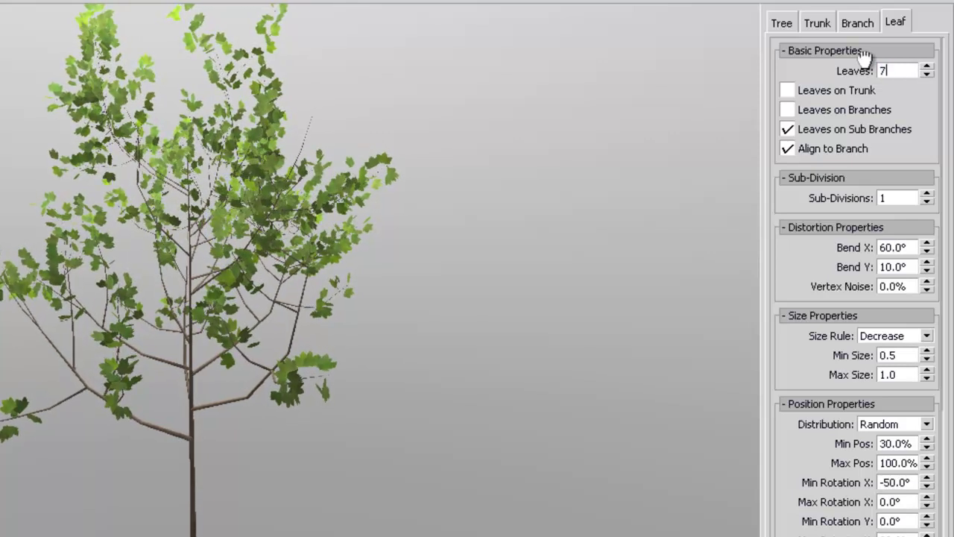
{"action": "key", "text": "Return"}
Step: Make the branch subdivision adapt from the trunk and check the tree's triangle count
{"action": "left_click", "coordinate": [827, 25]}
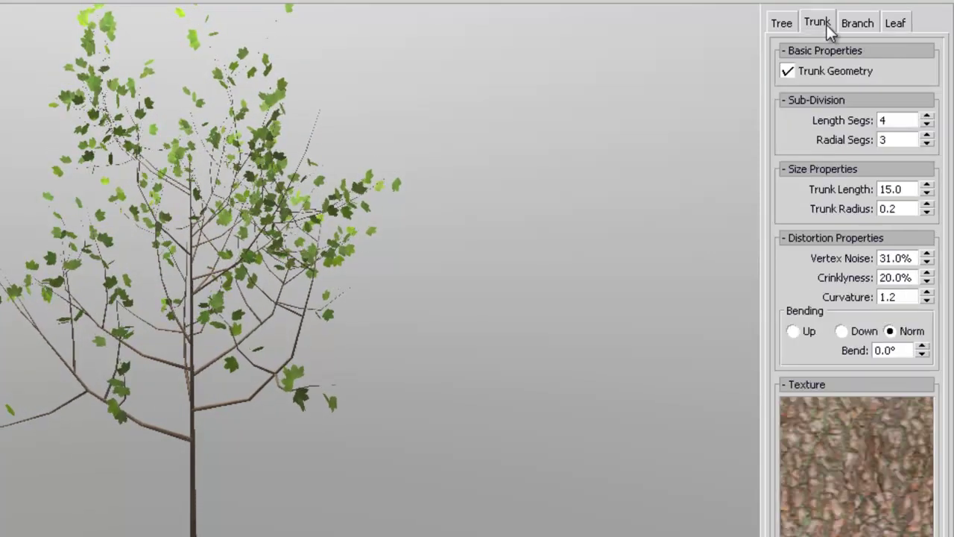
{"action": "left_click", "coordinate": [859, 26]}
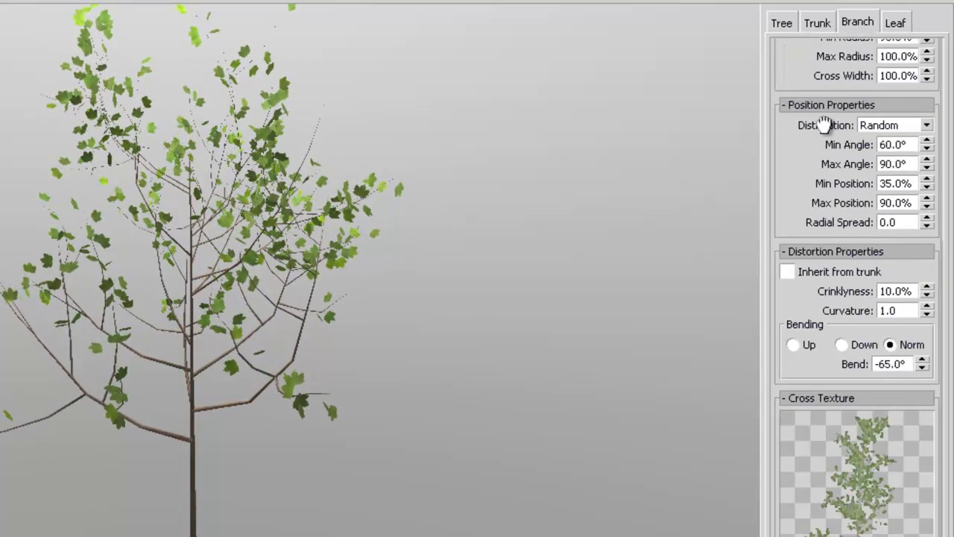
{"action": "left_click_drag", "start_coordinate": [817, 144], "coordinate": [829, 478]}
{"action": "left_click", "coordinate": [787, 200]}
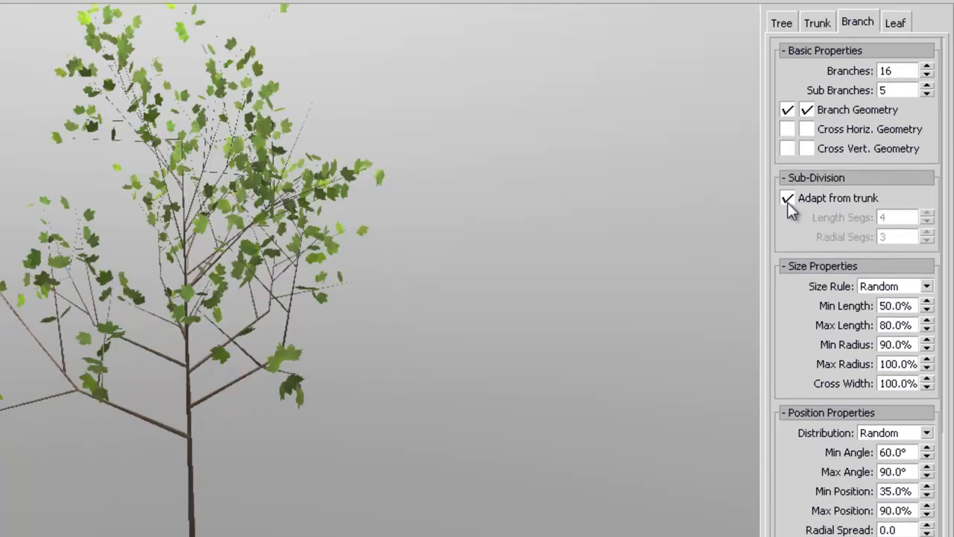
{"action": "left_click", "coordinate": [785, 23]}
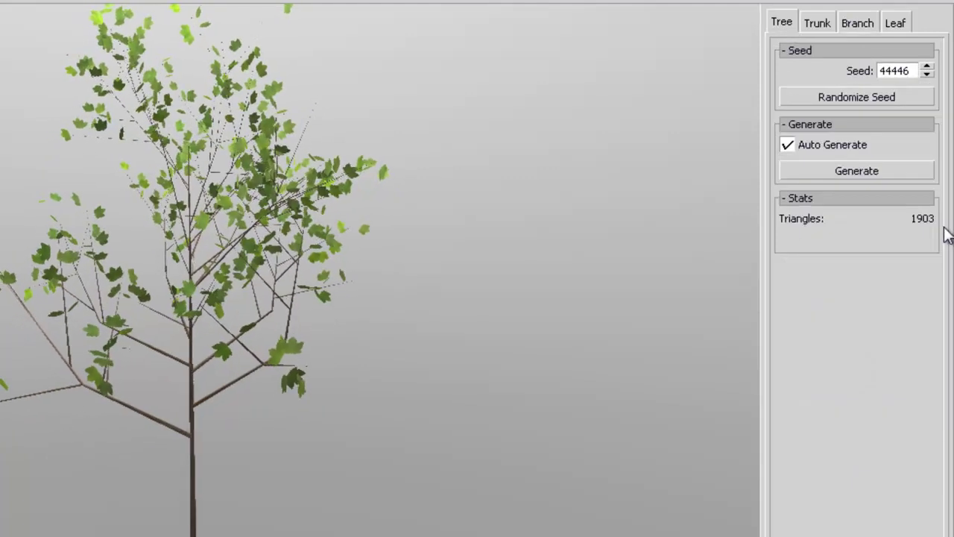
Step: Try very large leaves with both the minimum and maximum leaf size set to 4
{"action": "left_click", "coordinate": [896, 24]}
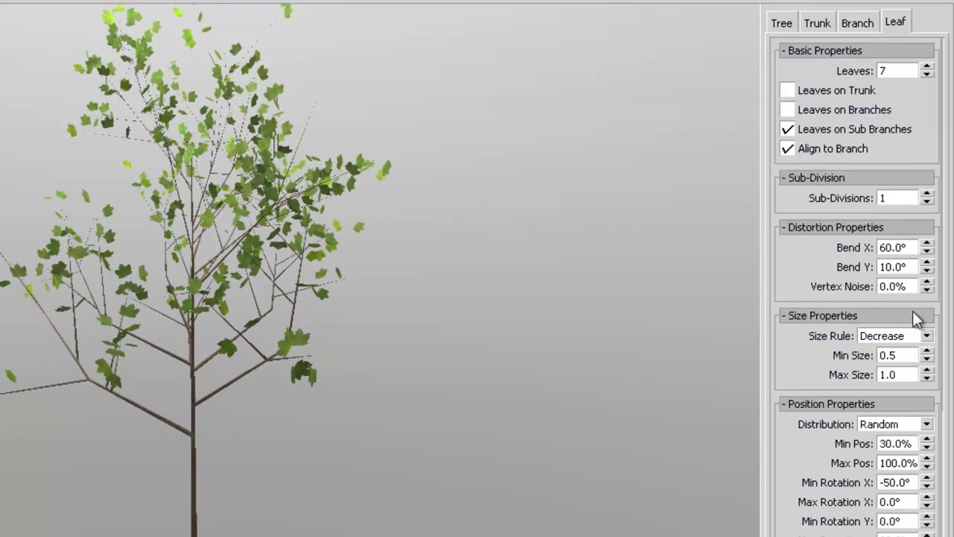
{"action": "double_click", "coordinate": [890, 355]}
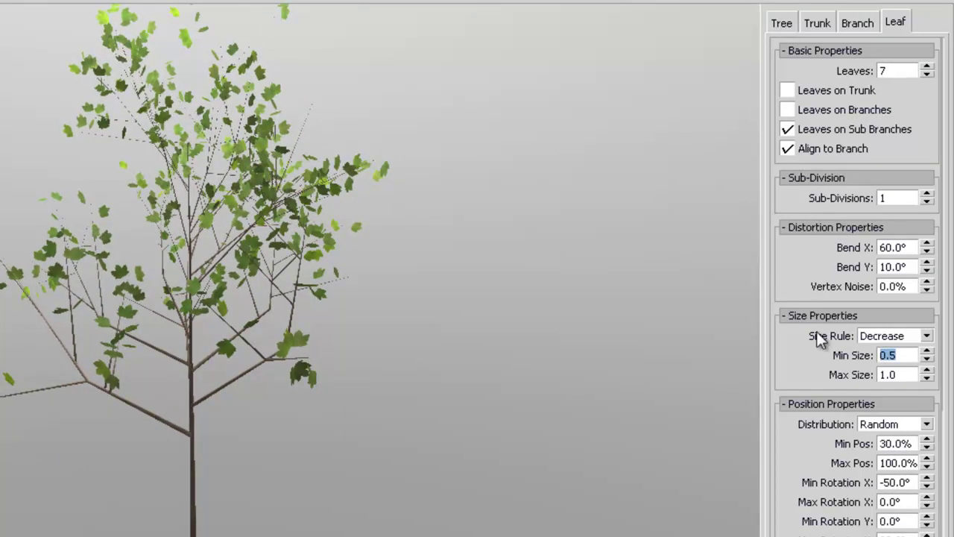
{"action": "type", "text": "4"}
{"action": "double_click", "coordinate": [911, 375]}
{"action": "type", "text": "4"}
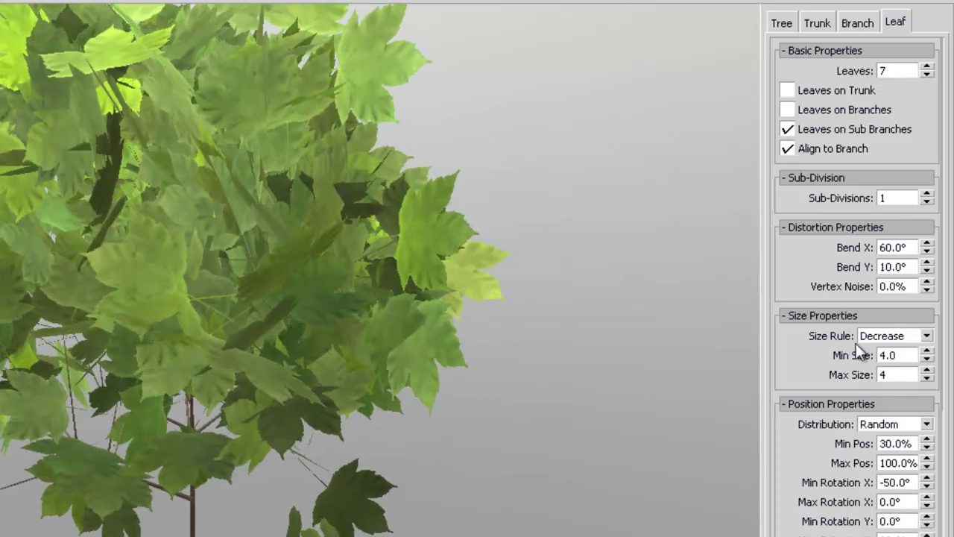
{"action": "key", "text": "Return"}
Step: Set both the minimum and maximum leaf size to 2
{"action": "double_click", "coordinate": [891, 356]}
{"action": "type", "text": "2"}
{"action": "key", "text": "Return"}
{"action": "double_click", "coordinate": [911, 375]}
{"action": "type", "text": "2"}
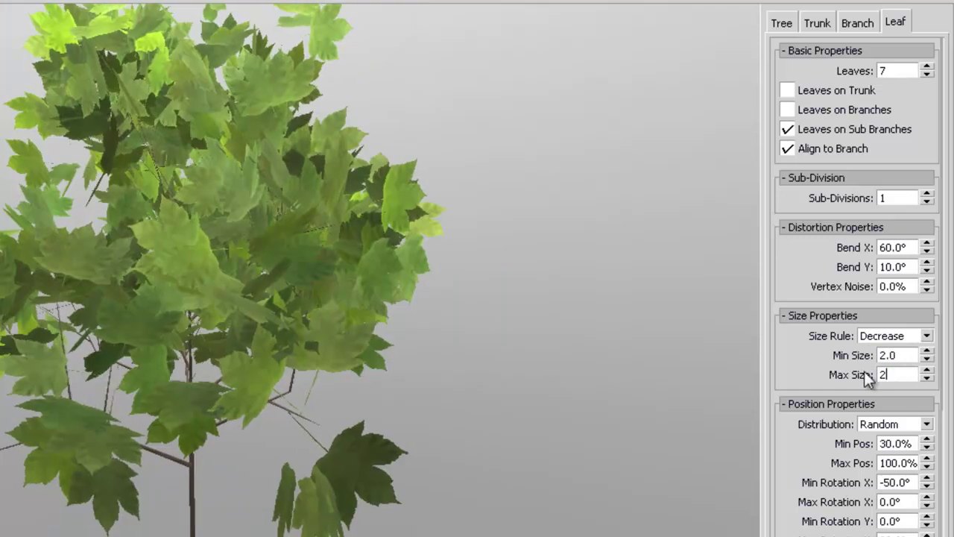
{"action": "key", "text": "Return"}
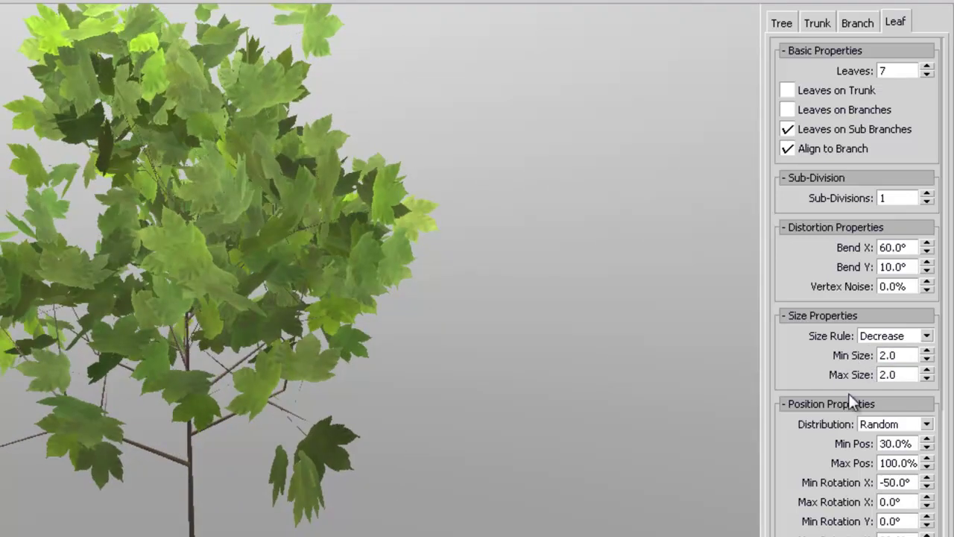
Step: Examine the whole tree from another angle and check its triangle count
{"action": "scroll", "coordinate": [145, 288], "scroll_direction": "down", "scroll_amount": 2}
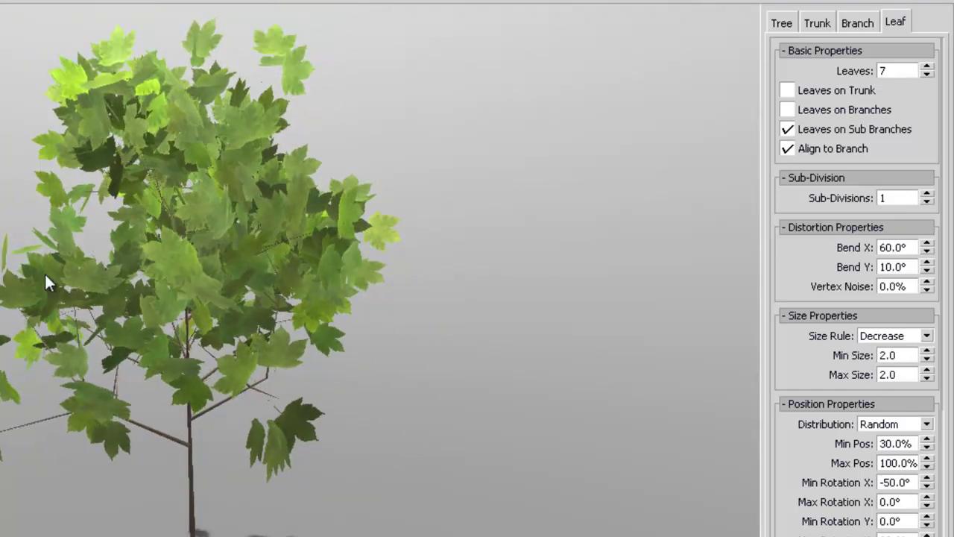
{"action": "left_click_drag", "start_coordinate": [59, 273], "coordinate": [265, 283]}
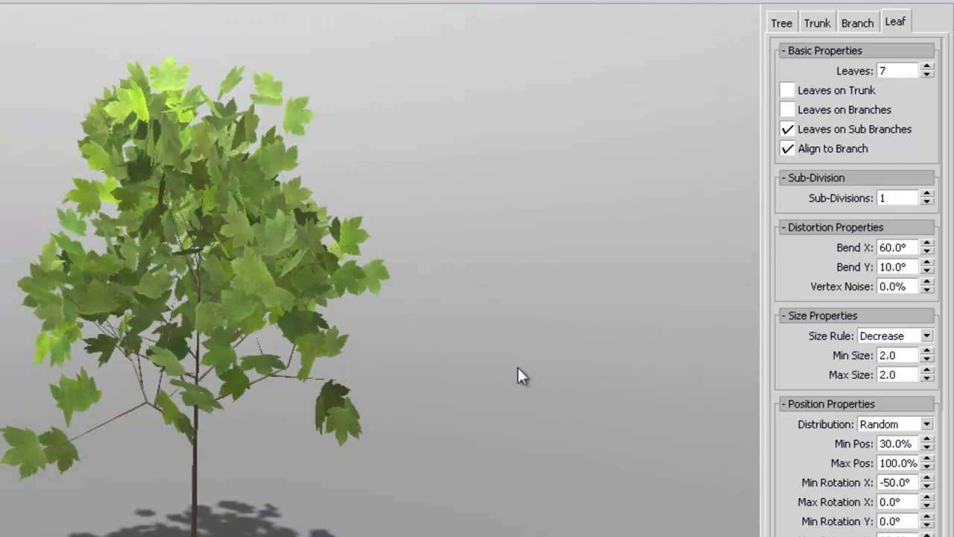
{"action": "left_click_drag", "start_coordinate": [815, 428], "coordinate": [873, 482]}
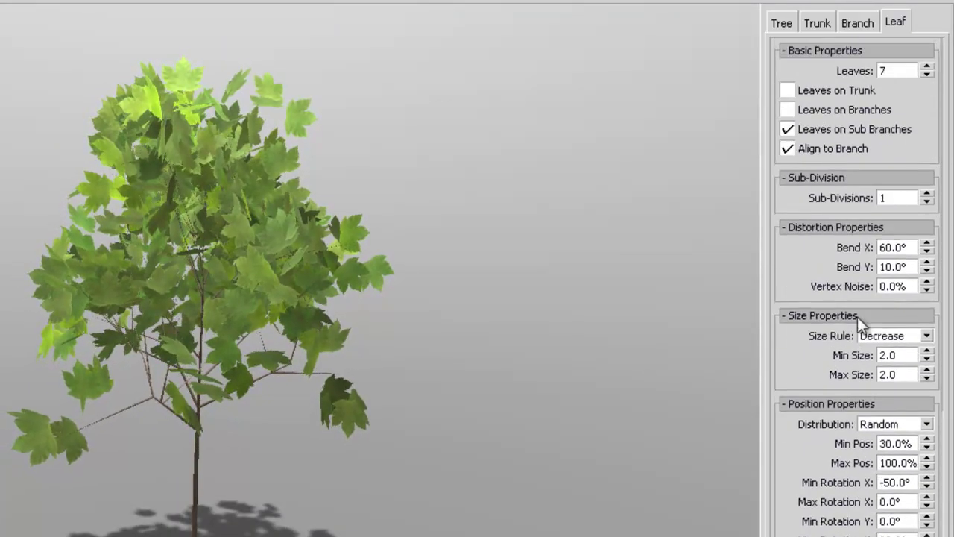
{"action": "left_click", "coordinate": [783, 25]}
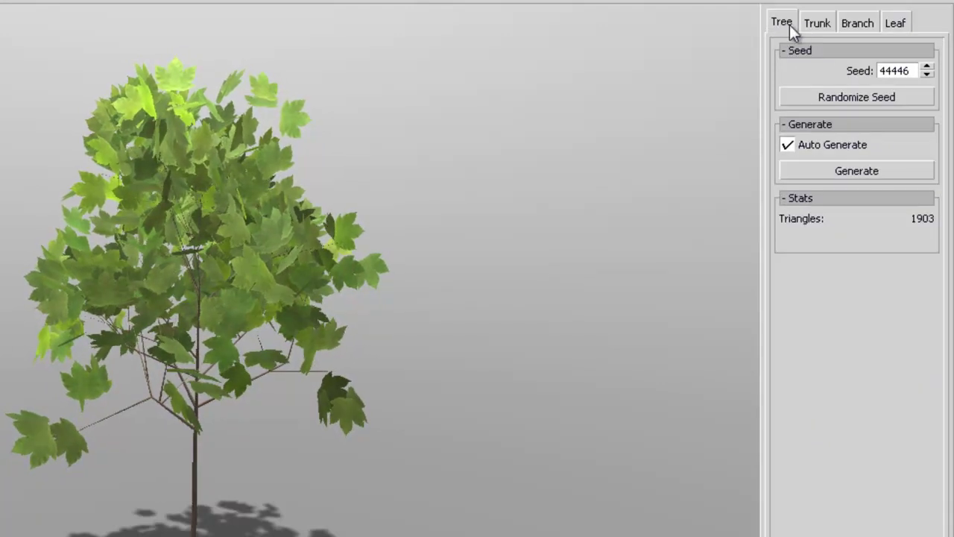
Step: Reduce the trunk's length segments to 1 and check the tree's triangle count
{"action": "left_click", "coordinate": [817, 23]}
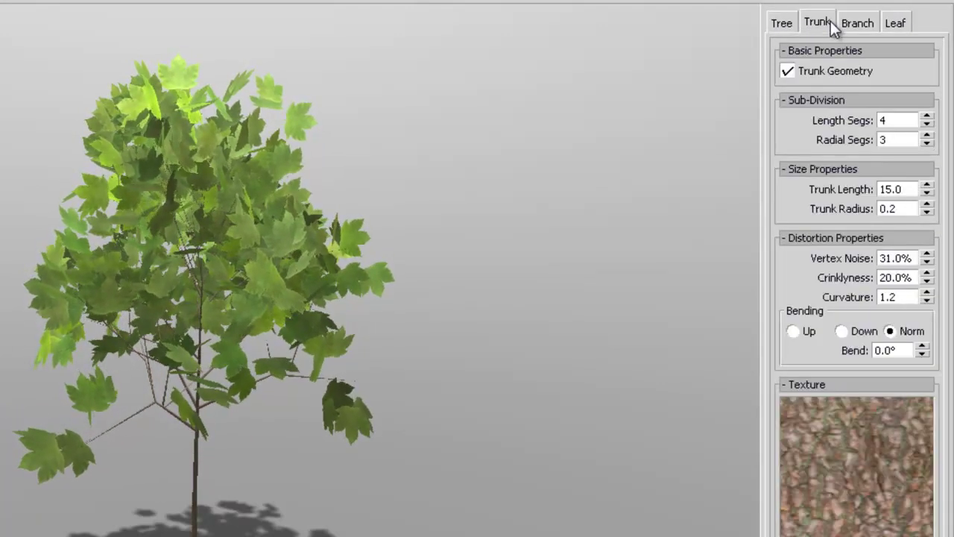
{"action": "left_click", "coordinate": [927, 124]}
{"action": "left_click", "coordinate": [927, 125]}
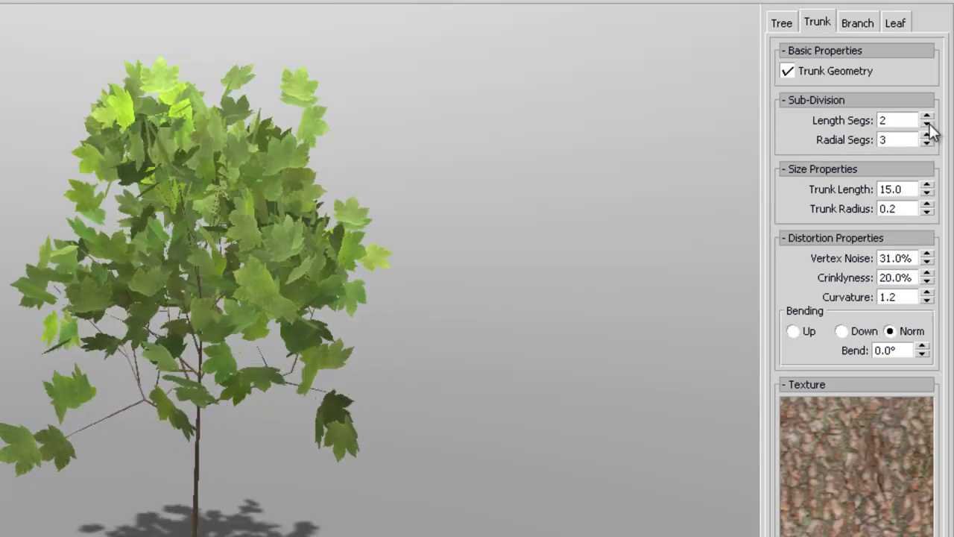
{"action": "left_click", "coordinate": [927, 124]}
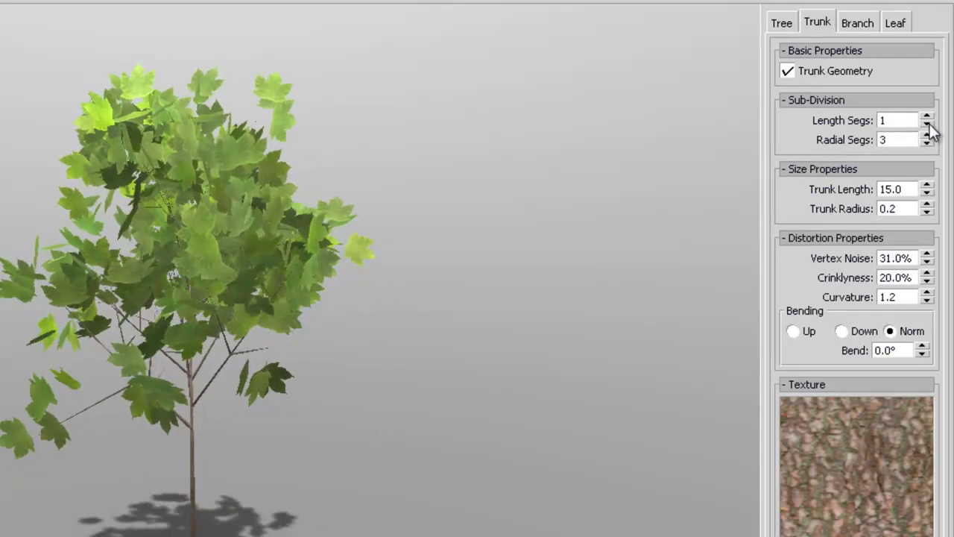
{"action": "left_click", "coordinate": [779, 22]}
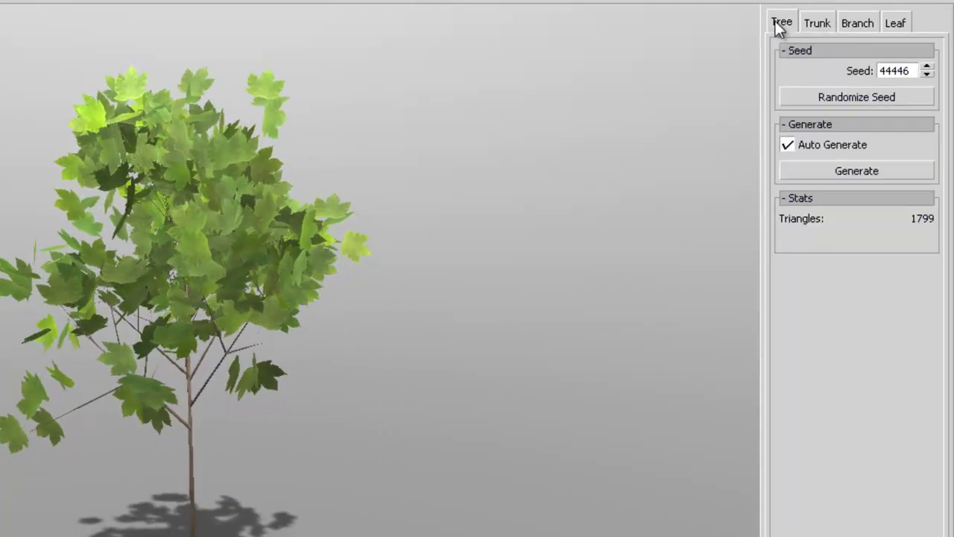
{"action": "left_click", "coordinate": [806, 25]}
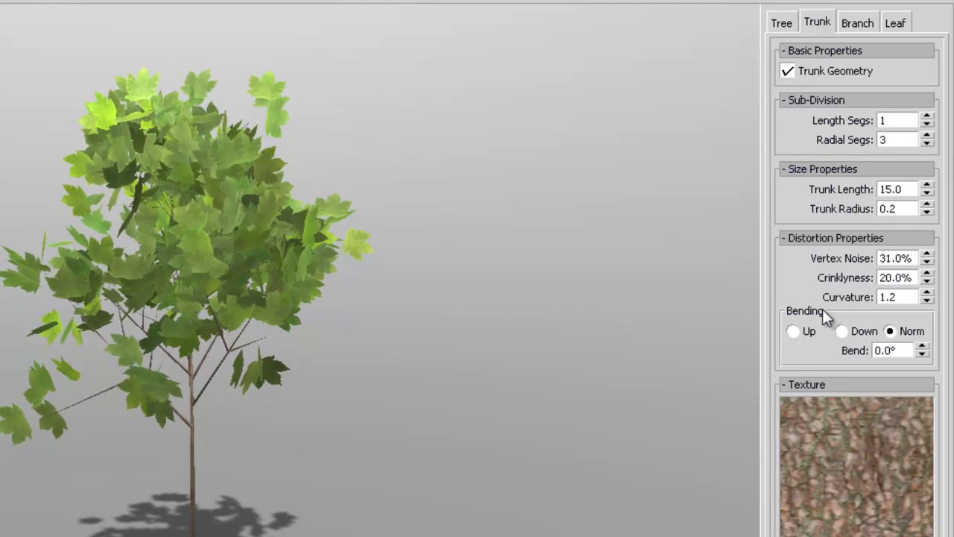
Step: Lower the number of branches first to 12 and, after checking the triangle count, to 7
{"action": "left_click", "coordinate": [861, 23]}
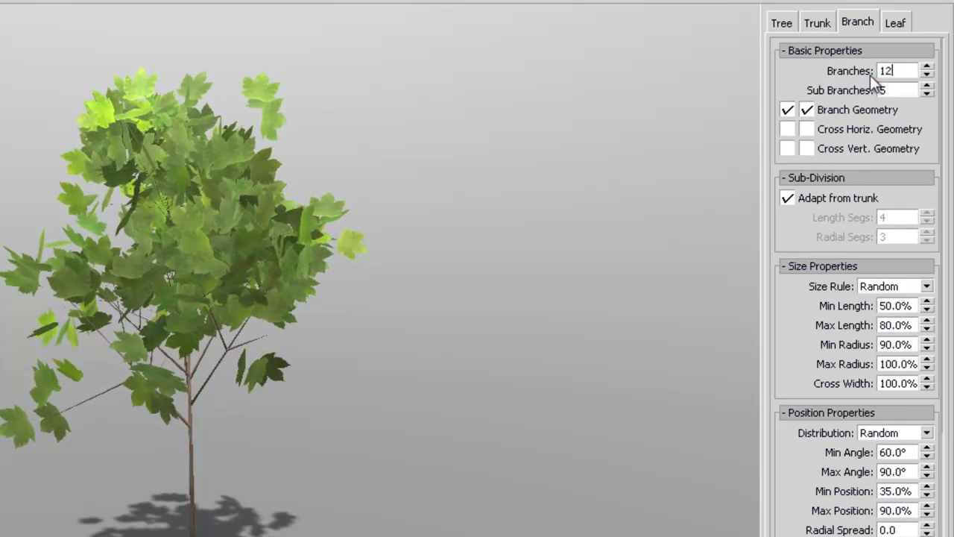
{"action": "left_click", "coordinate": [779, 28]}
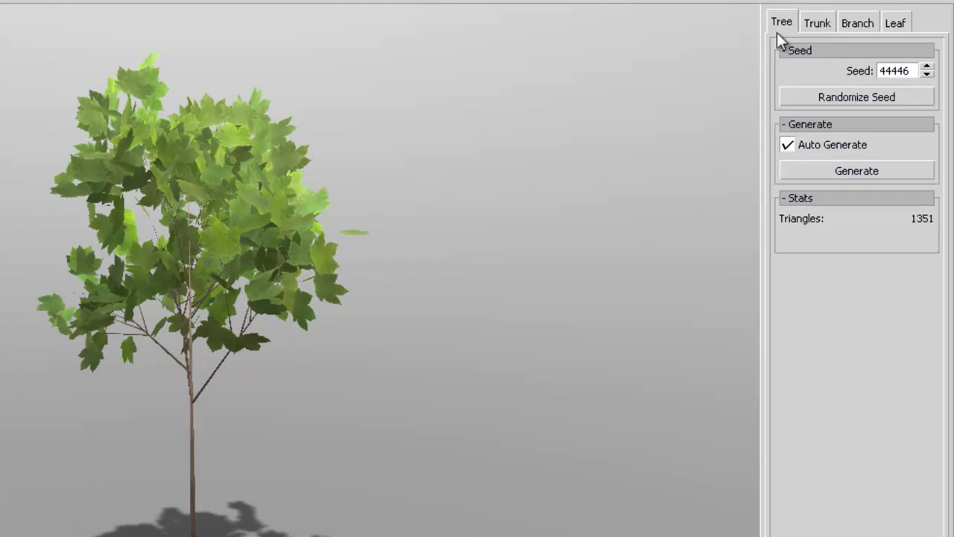
{"action": "left_click", "coordinate": [855, 25]}
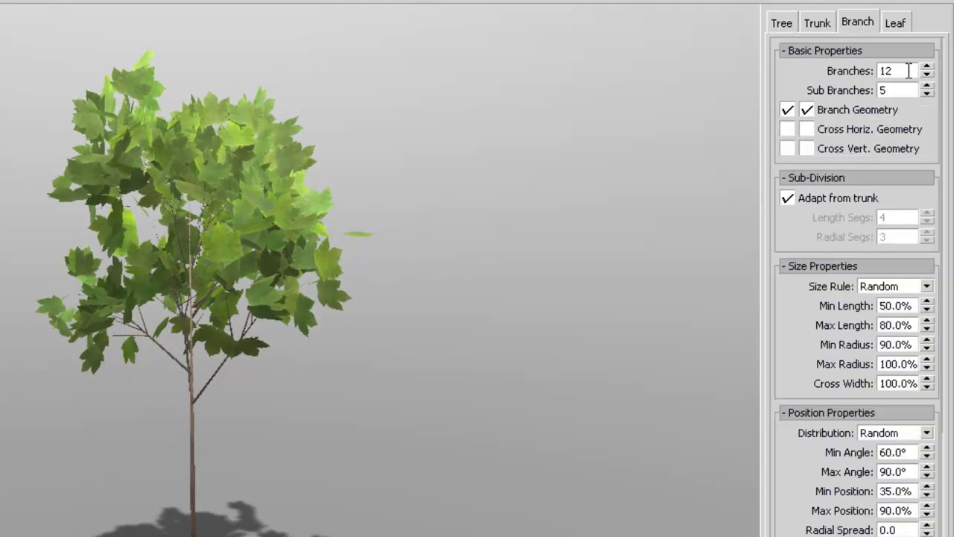
{"action": "double_click", "coordinate": [906, 70]}
{"action": "type", "text": "7"}
{"action": "key", "text": "Return"}
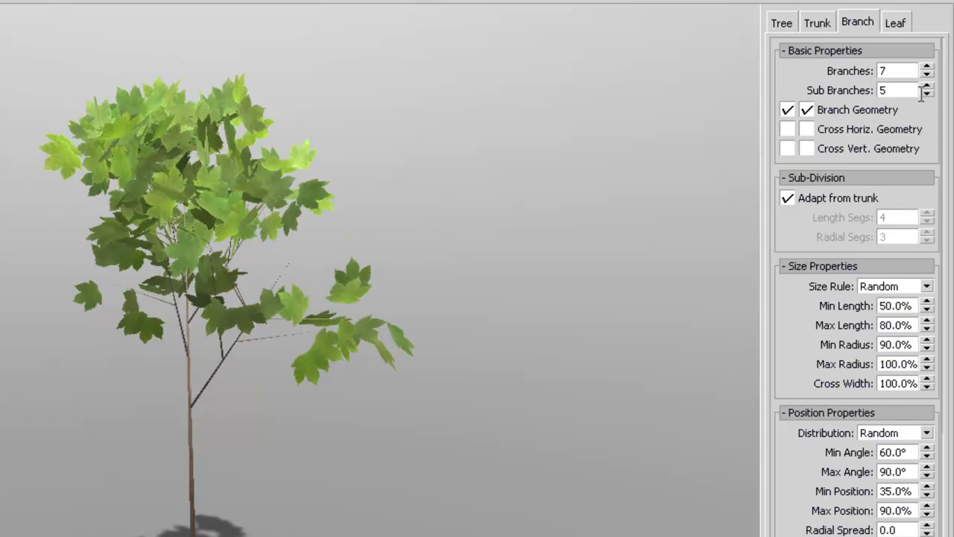
Step: Reduce the number of sub branches to 2 and check the tree's shape and triangle count
{"action": "left_click", "coordinate": [926, 93]}
{"action": "left_click", "coordinate": [926, 94]}
{"action": "left_click", "coordinate": [782, 23]}
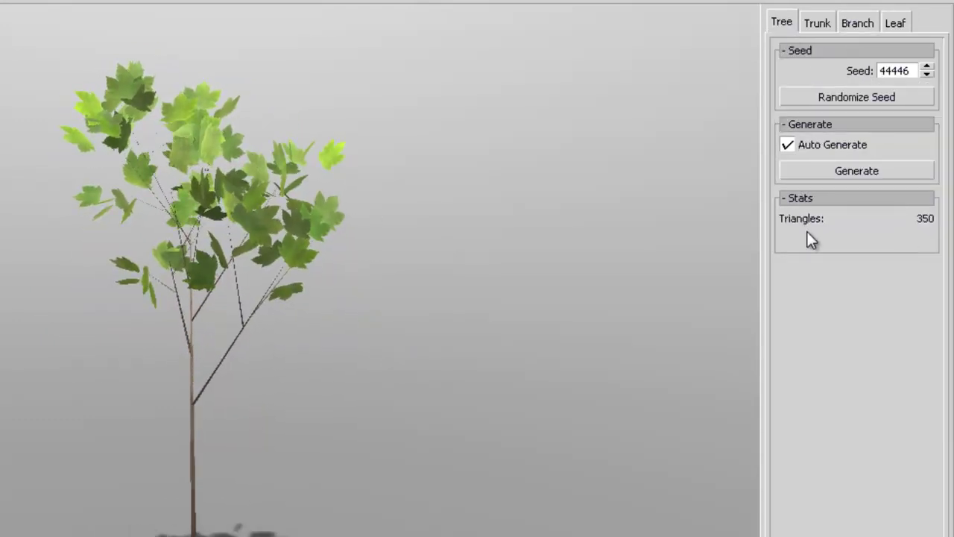
{"action": "left_click_drag", "start_coordinate": [386, 256], "coordinate": [340, 279]}
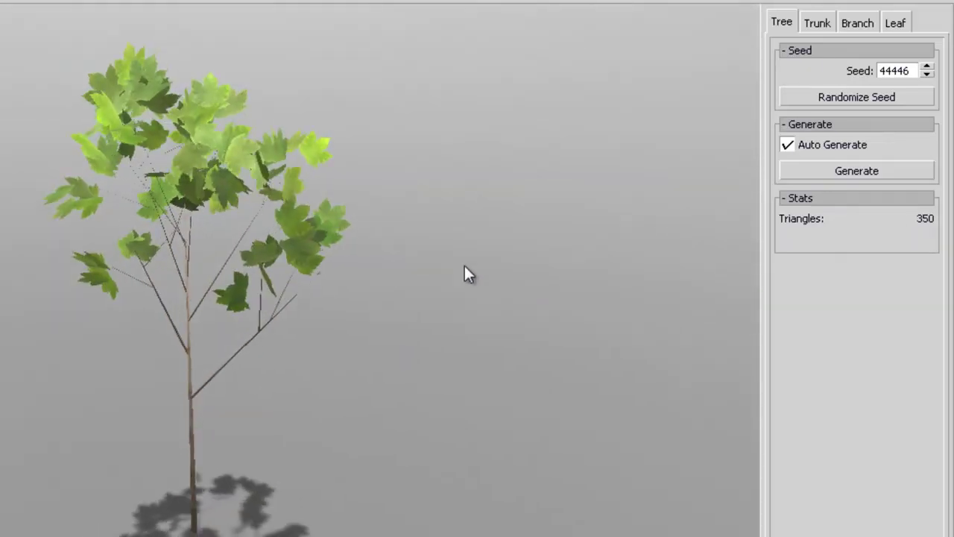
Step: Compare 2 and 3 length segments on the trunk while keeping its radial segments at 3
{"action": "left_click", "coordinate": [816, 23]}
{"action": "left_click", "coordinate": [927, 118]}
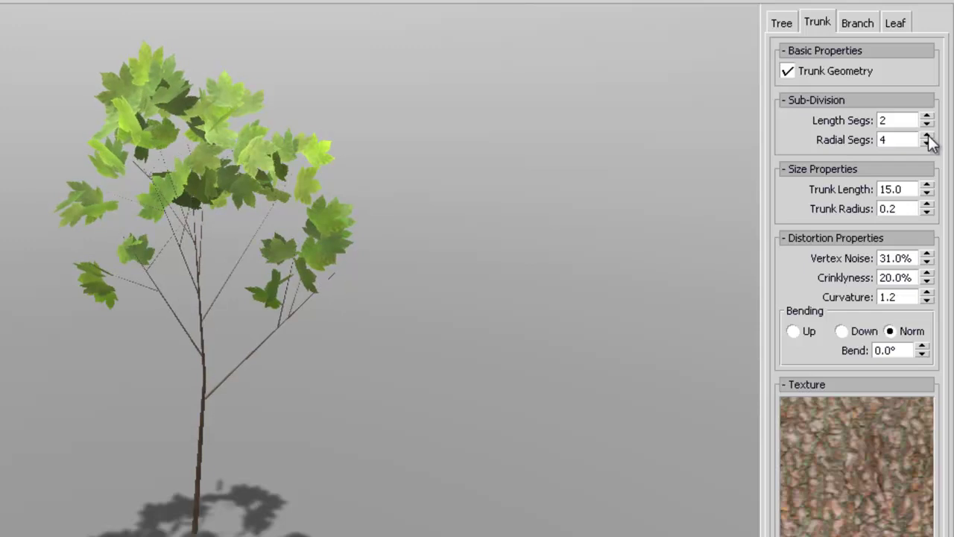
{"action": "left_click", "coordinate": [927, 144]}
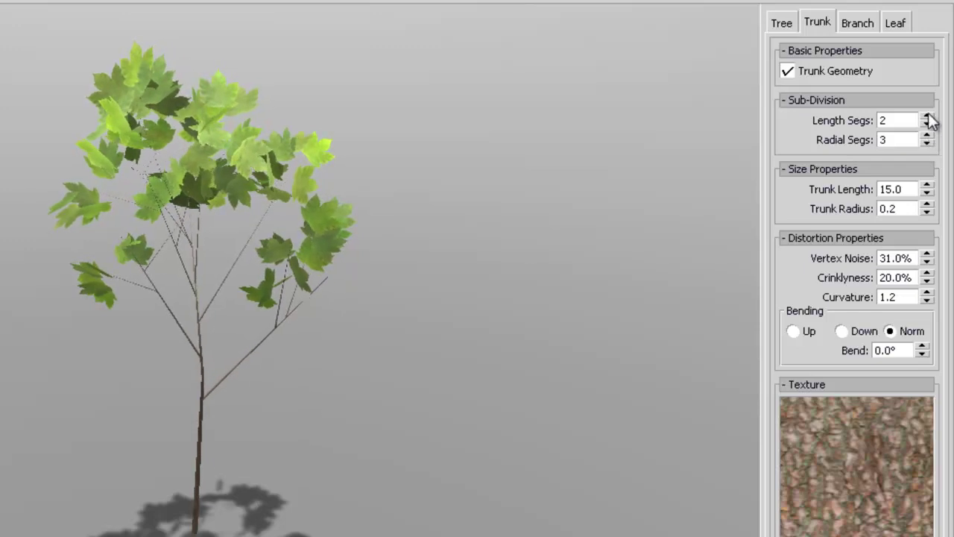
{"action": "left_click", "coordinate": [927, 117]}
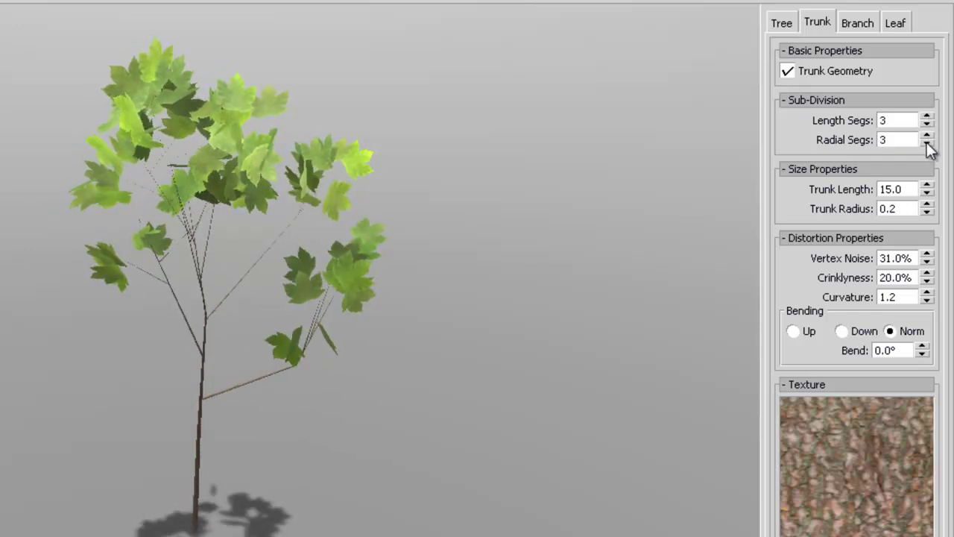
Step: Raise the number of sub branches to 3 and the number of branches to 11
{"action": "left_click", "coordinate": [859, 30]}
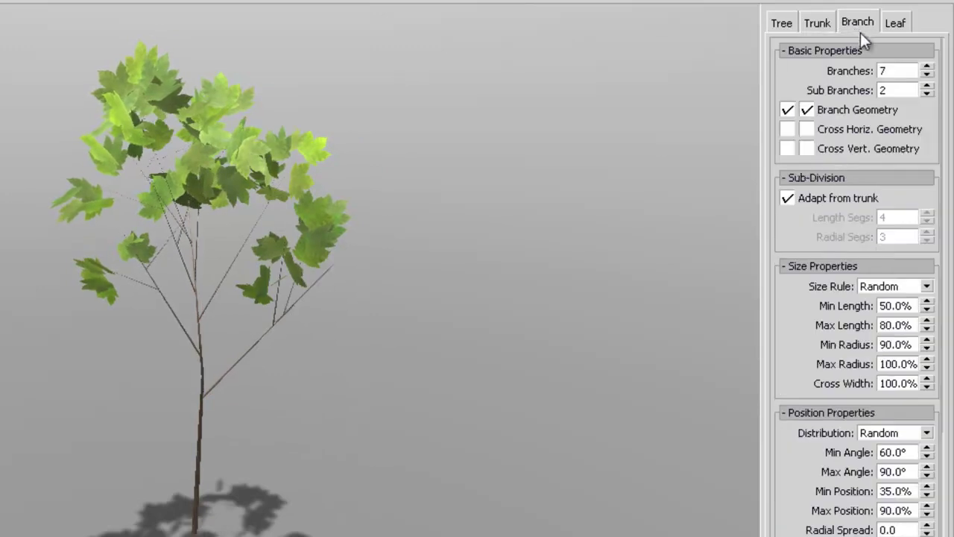
{"action": "left_click", "coordinate": [927, 86]}
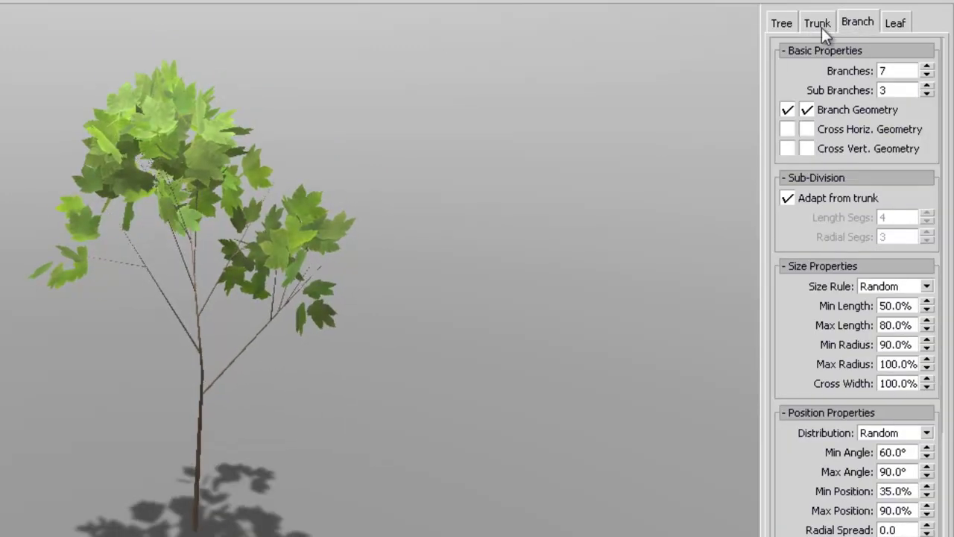
{"action": "double_click", "coordinate": [927, 67]}
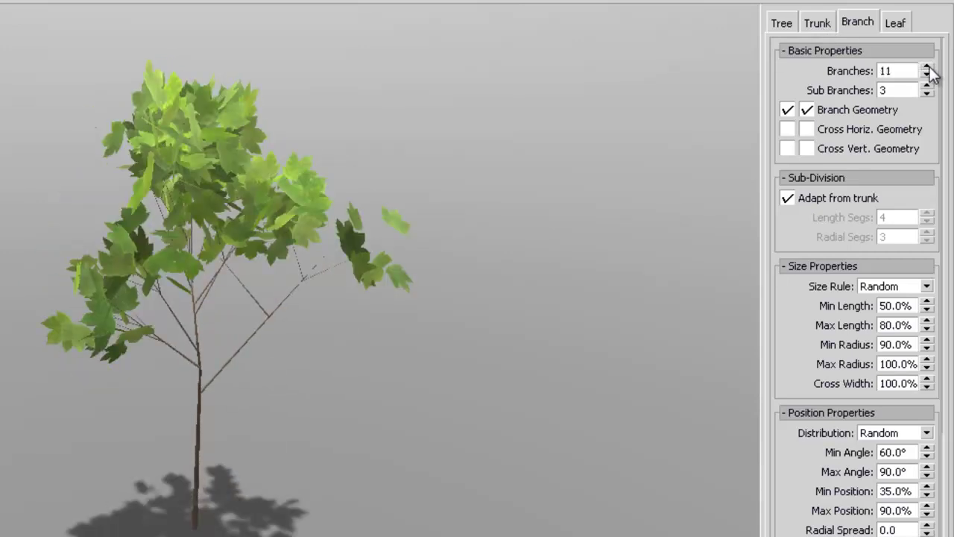
Step: Try the SummerAutumn, Cherry and None color sets on the leaves, and return to the Summer set
{"action": "left_click", "coordinate": [897, 23]}
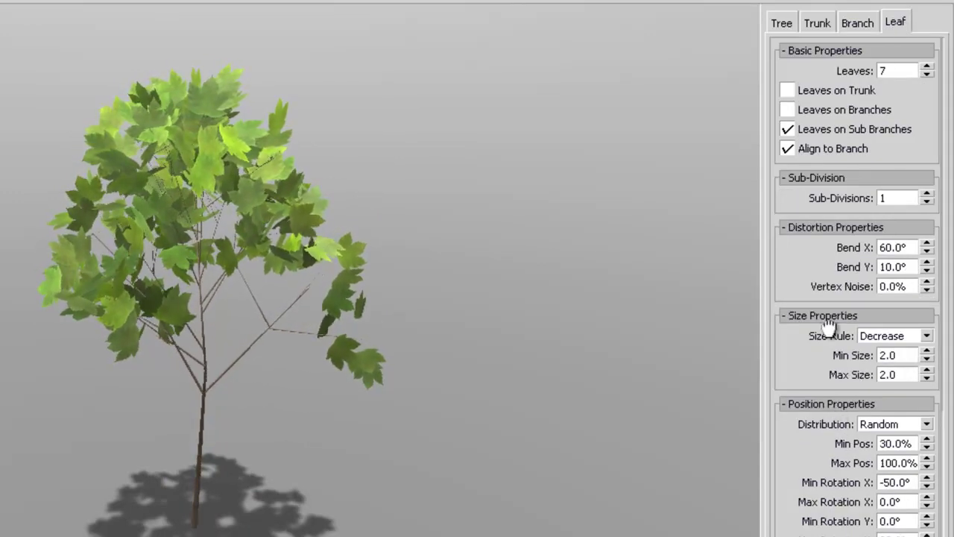
{"action": "left_click_drag", "start_coordinate": [822, 387], "coordinate": [827, 89]}
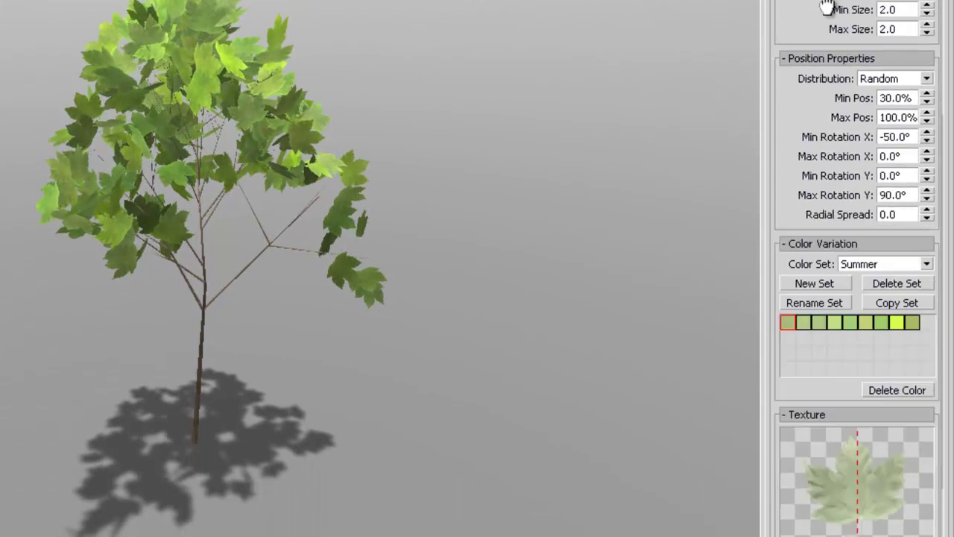
{"action": "scroll", "coordinate": [820, 146], "scroll_direction": "down", "scroll_amount": 2}
{"action": "left_click_drag", "start_coordinate": [818, 152], "coordinate": [828, 2]}
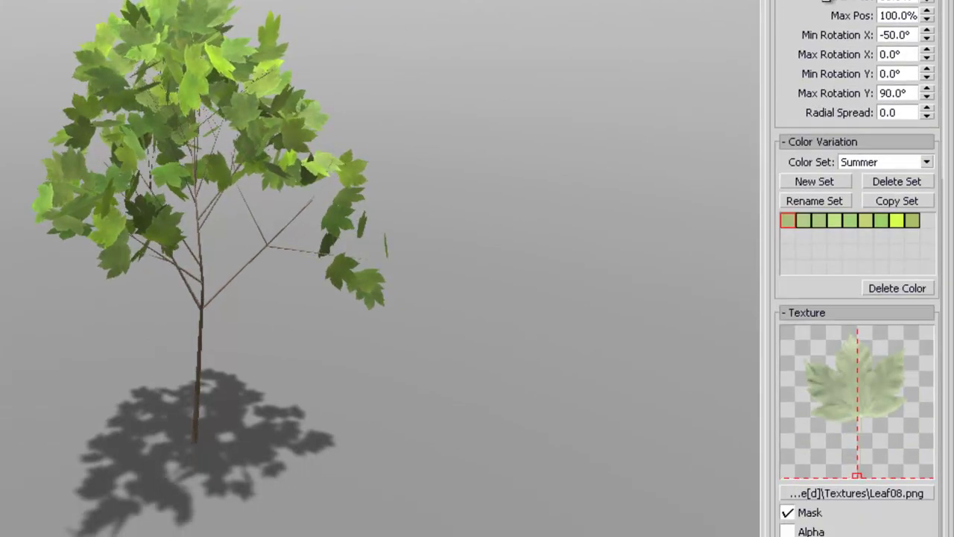
{"action": "left_click", "coordinate": [926, 164]}
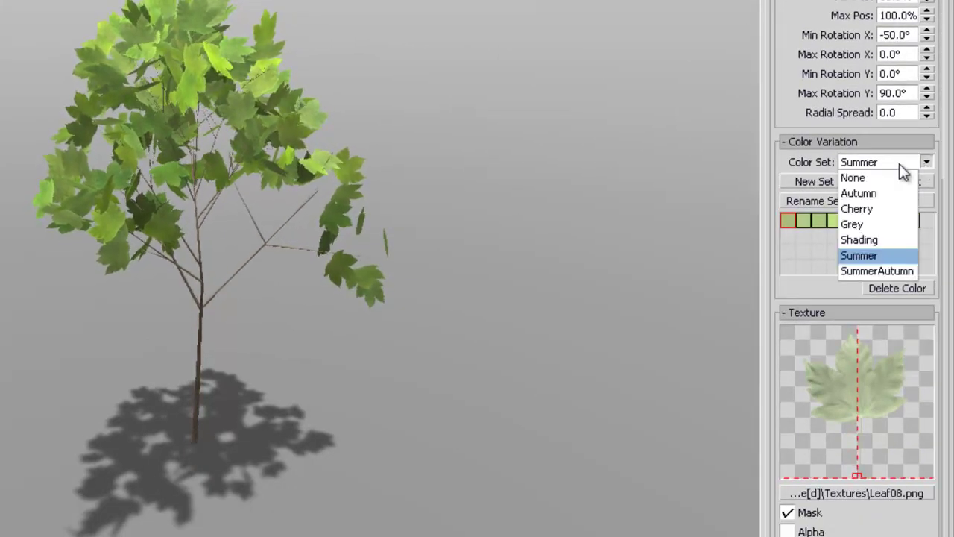
{"action": "left_click", "coordinate": [867, 273]}
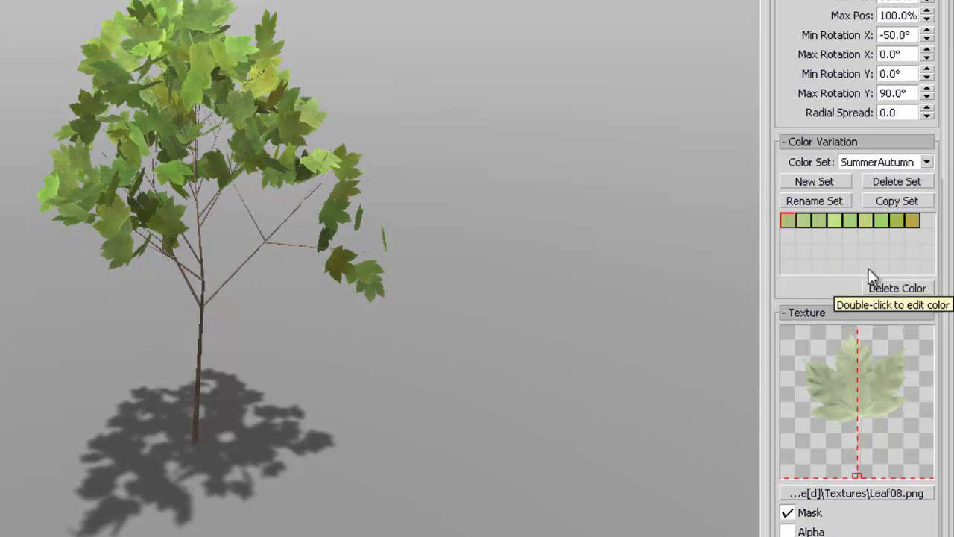
{"action": "left_click", "coordinate": [926, 162]}
{"action": "left_click", "coordinate": [857, 210]}
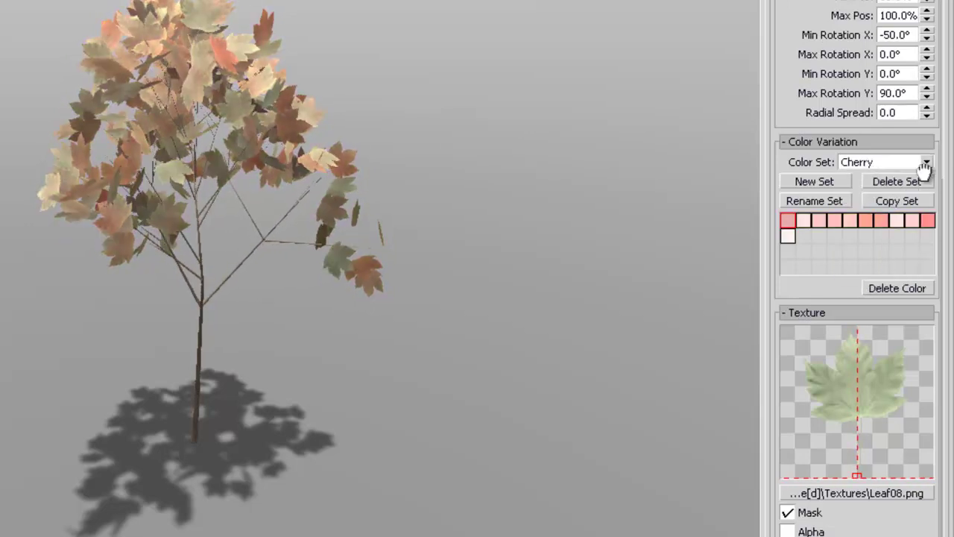
{"action": "left_click", "coordinate": [927, 163]}
{"action": "left_click", "coordinate": [864, 177]}
{"action": "left_click", "coordinate": [927, 163]}
{"action": "left_click", "coordinate": [867, 254]}
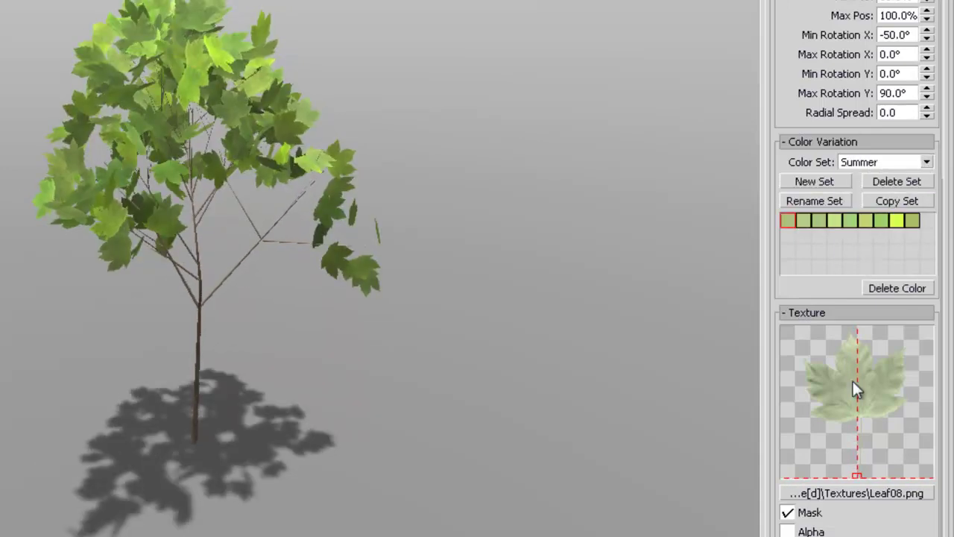
Step: Replace the leaf texture with latest leaves.tga from the leaves folder and inspect the foliage up close
{"action": "left_click", "coordinate": [849, 495]}
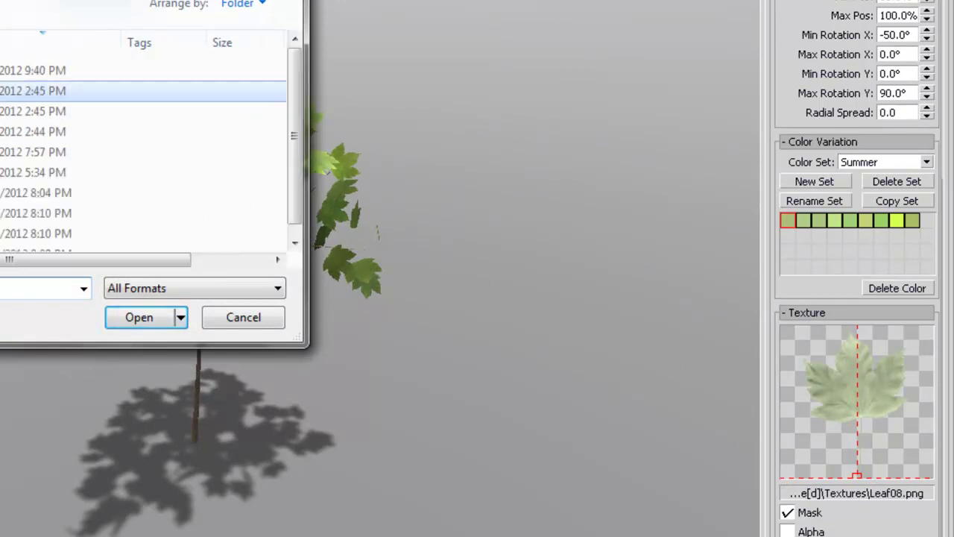
{"action": "double_click", "coordinate": [12, 111]}
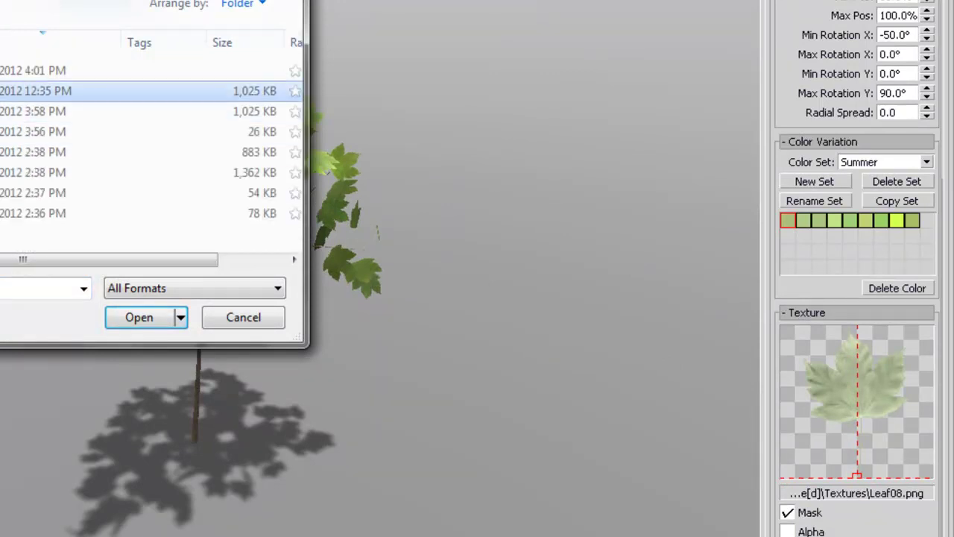
{"action": "left_click", "coordinate": [139, 318]}
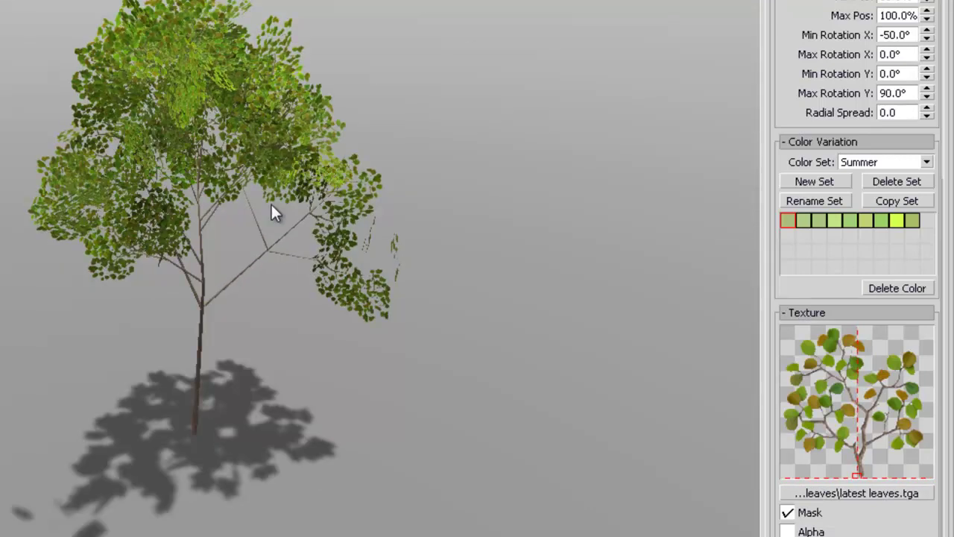
{"action": "scroll", "coordinate": [383, 224], "scroll_direction": "up", "scroll_amount": 5}
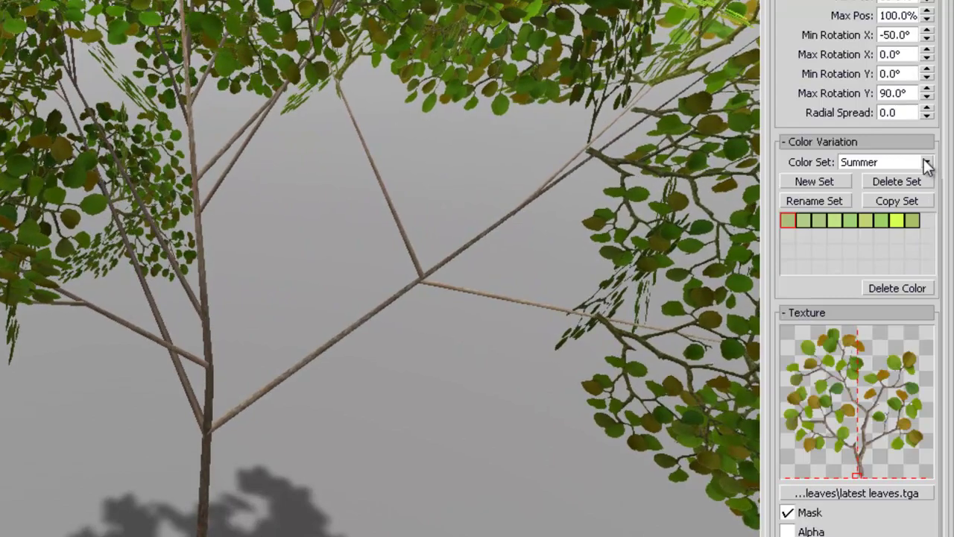
Step: Try the Autumn color set on the new foliage, and switch the leaves to the Shading set
{"action": "left_click", "coordinate": [927, 161]}
{"action": "left_click", "coordinate": [877, 196]}
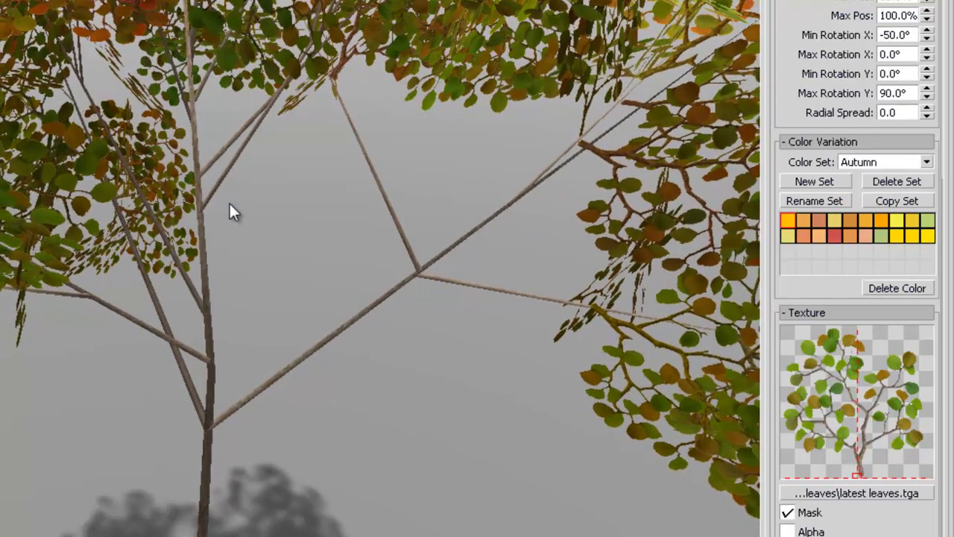
{"action": "scroll", "coordinate": [130, 161], "scroll_direction": "down", "scroll_amount": 5}
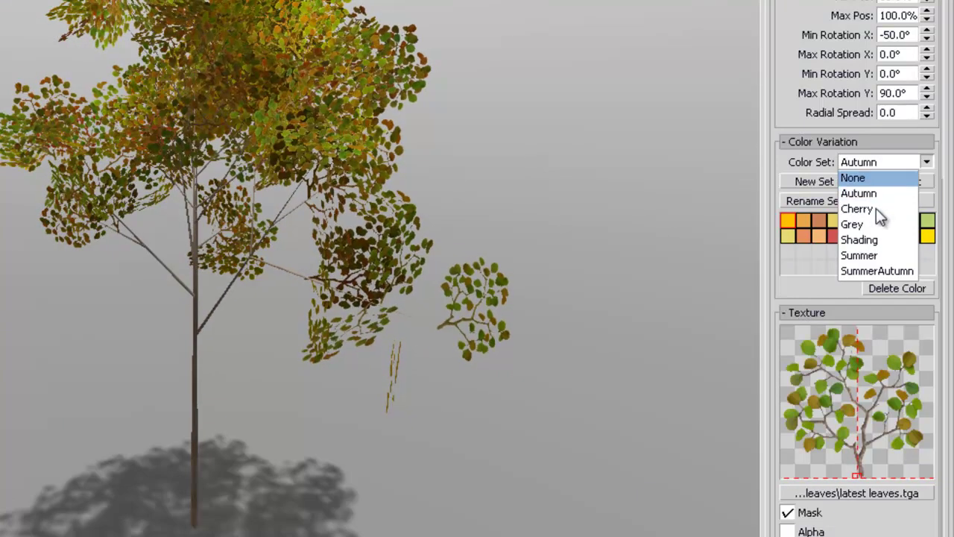
{"action": "left_click", "coordinate": [865, 240]}
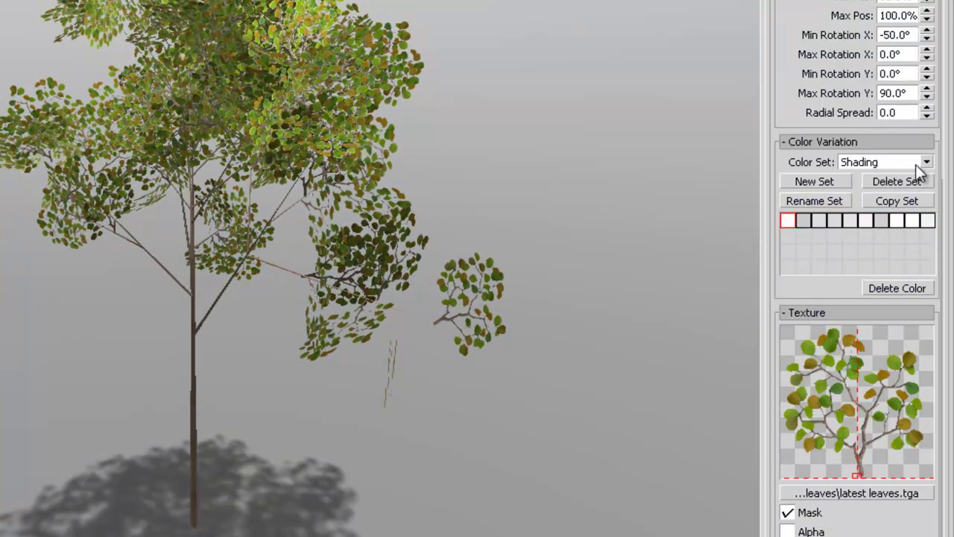
Step: Try the Cherry and SummerAutumn color sets on the foliage, and switch the leaves to the Summer set
{"action": "left_click", "coordinate": [924, 163]}
{"action": "left_click", "coordinate": [874, 210]}
{"action": "middle_click_drag", "start_coordinate": [373, 179], "coordinate": [335, 171]}
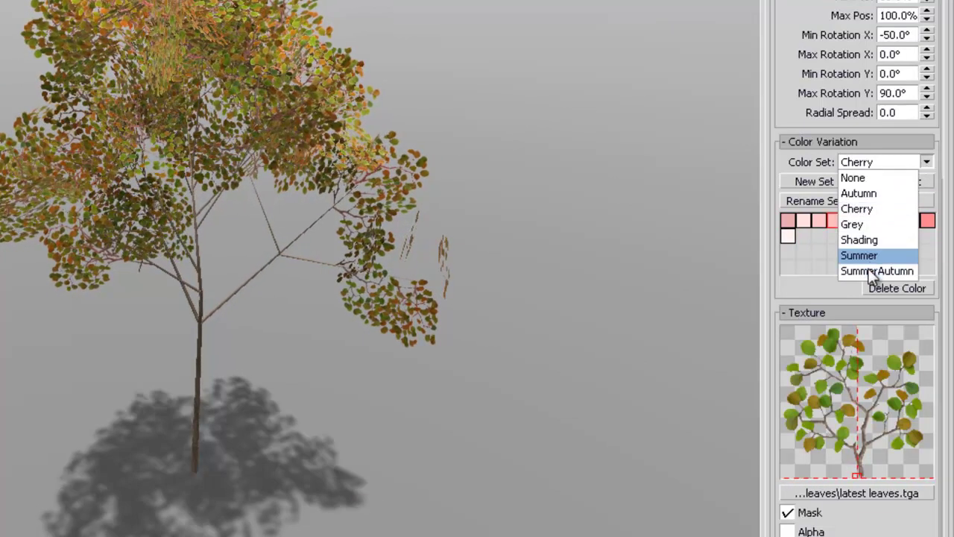
{"action": "left_click", "coordinate": [869, 270]}
{"action": "left_click", "coordinate": [926, 161]}
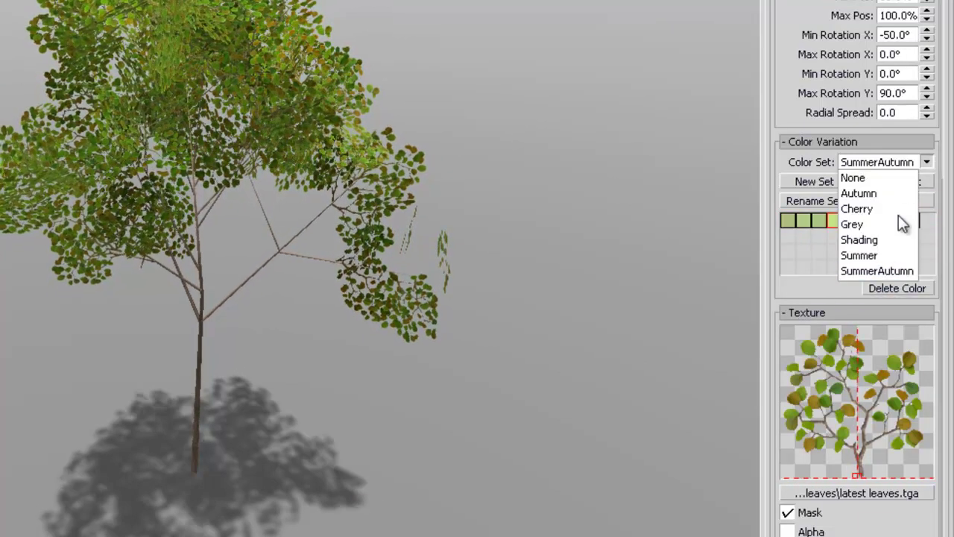
{"action": "middle_click_drag", "start_coordinate": [411, 214], "coordinate": [186, 162], "text": "alt"}
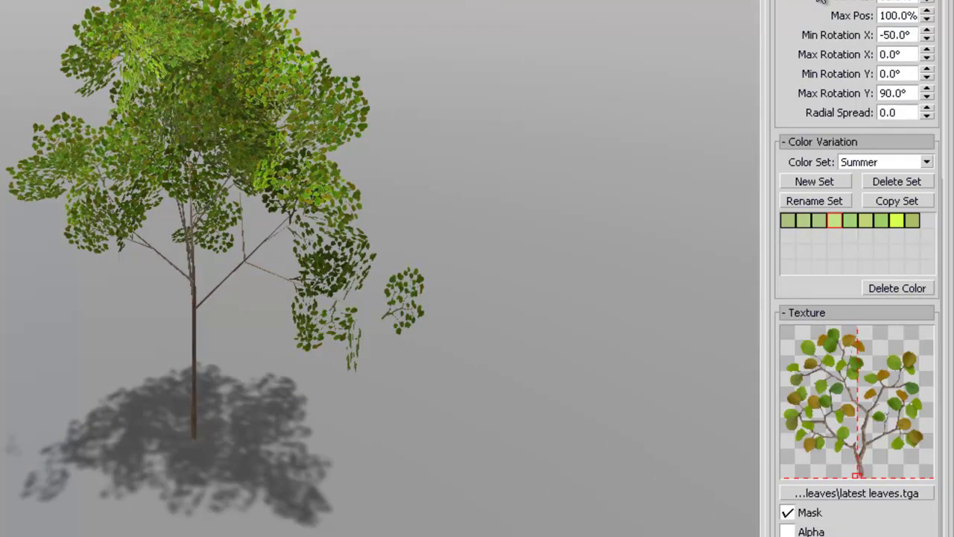
Step: Set the minimum leaf size to 3.0 in the size properties
{"action": "left_click_drag", "start_coordinate": [807, 4], "coordinate": [817, 405]}
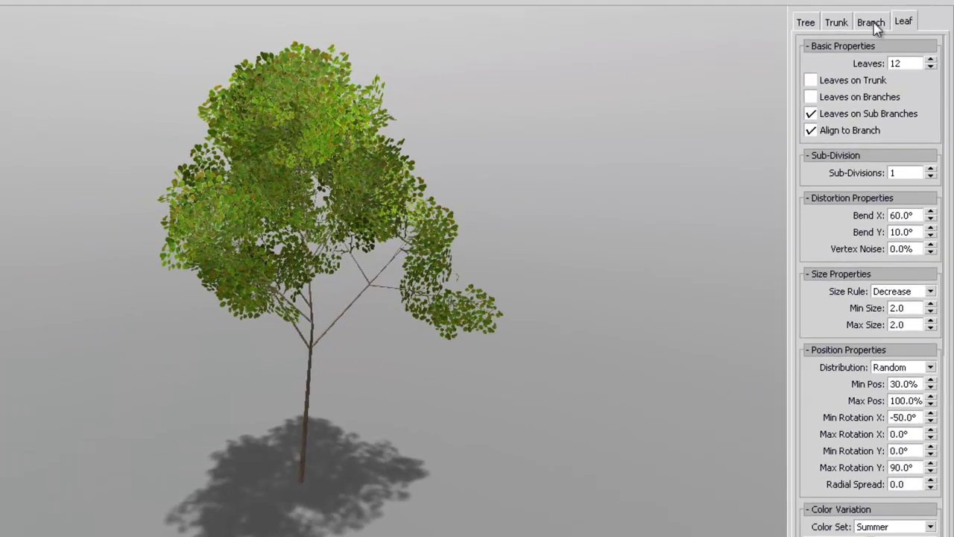
{"action": "left_click", "coordinate": [871, 22]}
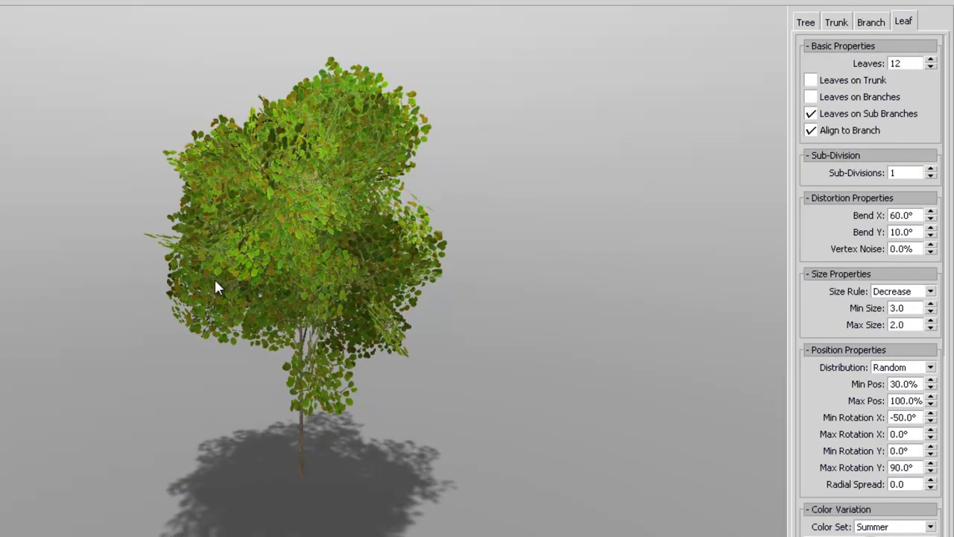
Step: Randomize the tree's seed repeatedly to generate different variants, and check their shapes from several angles
{"action": "left_click", "coordinate": [805, 22]}
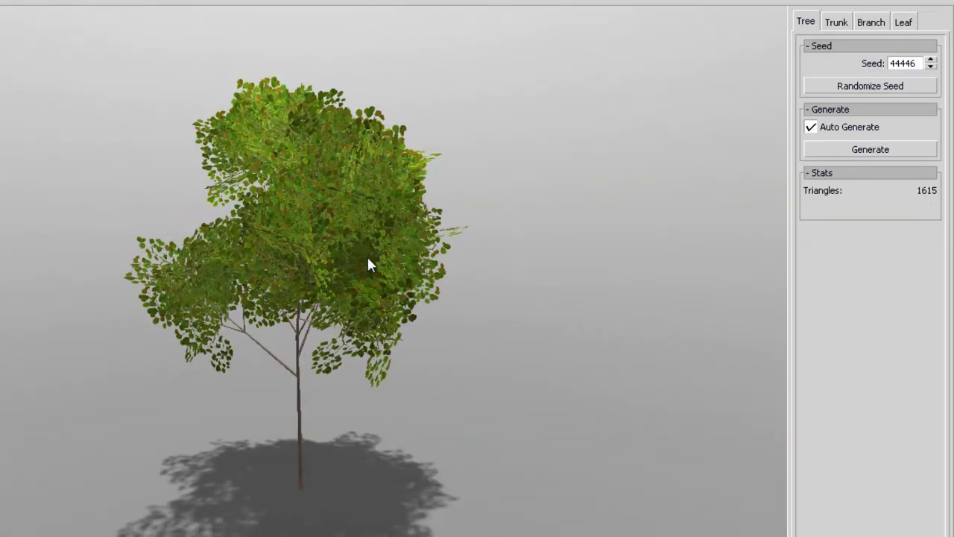
{"action": "left_click", "coordinate": [863, 86]}
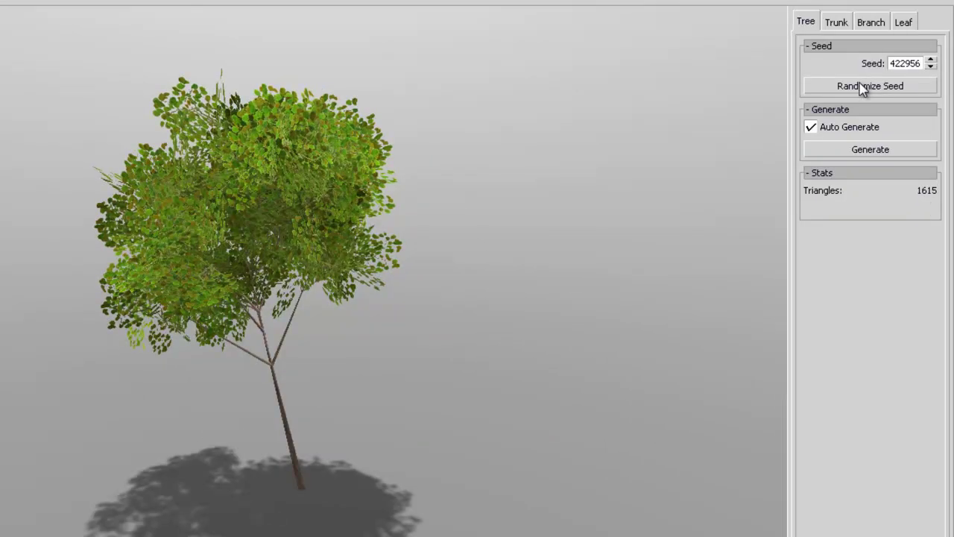
{"action": "left_click", "coordinate": [863, 87]}
{"action": "left_click_drag", "start_coordinate": [487, 249], "coordinate": [750, 255]}
{"action": "left_click", "coordinate": [873, 89]}
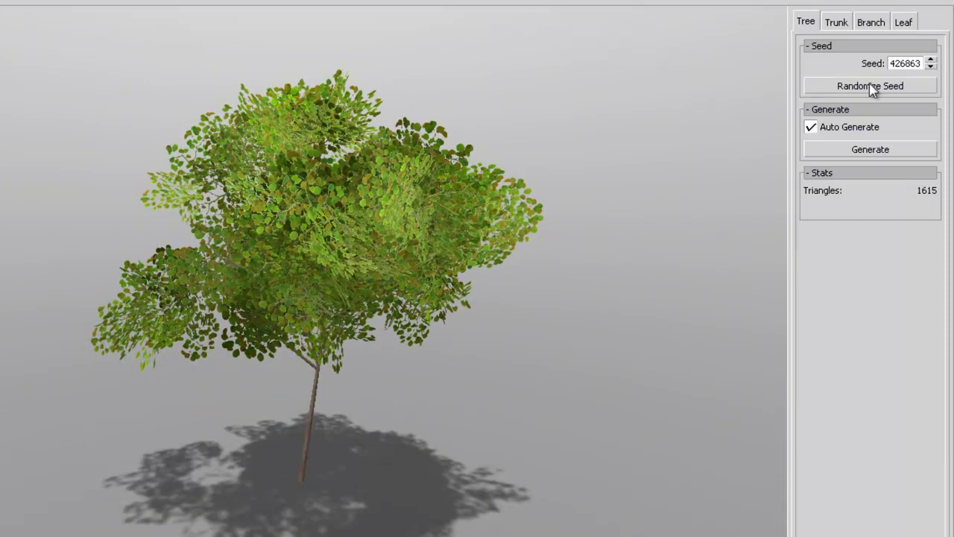
{"action": "left_click", "coordinate": [871, 86]}
{"action": "left_click_drag", "start_coordinate": [522, 209], "coordinate": [700, 221]}
{"action": "left_click", "coordinate": [897, 89]}
{"action": "left_click", "coordinate": [897, 89]}
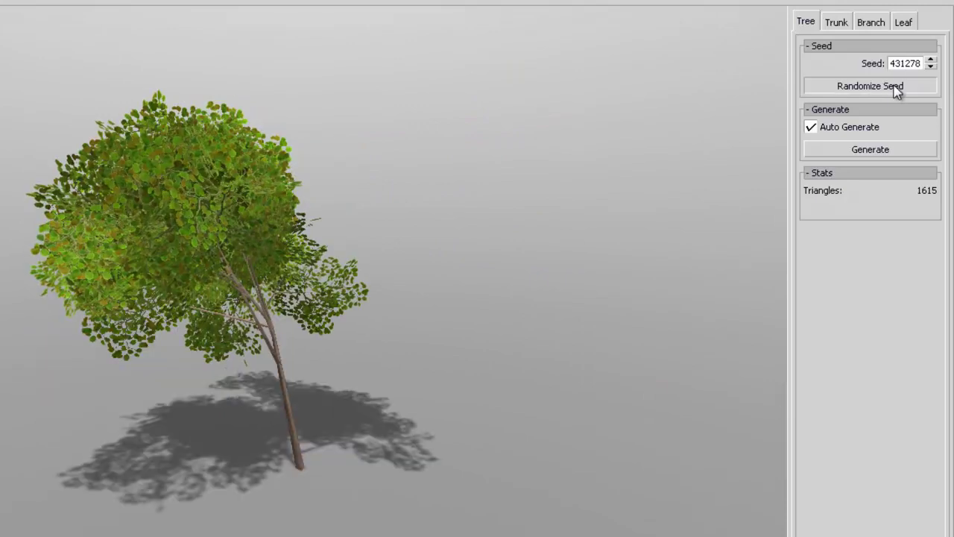
{"action": "left_click", "coordinate": [896, 90]}
{"action": "left_click", "coordinate": [897, 90]}
{"action": "left_click", "coordinate": [897, 90]}
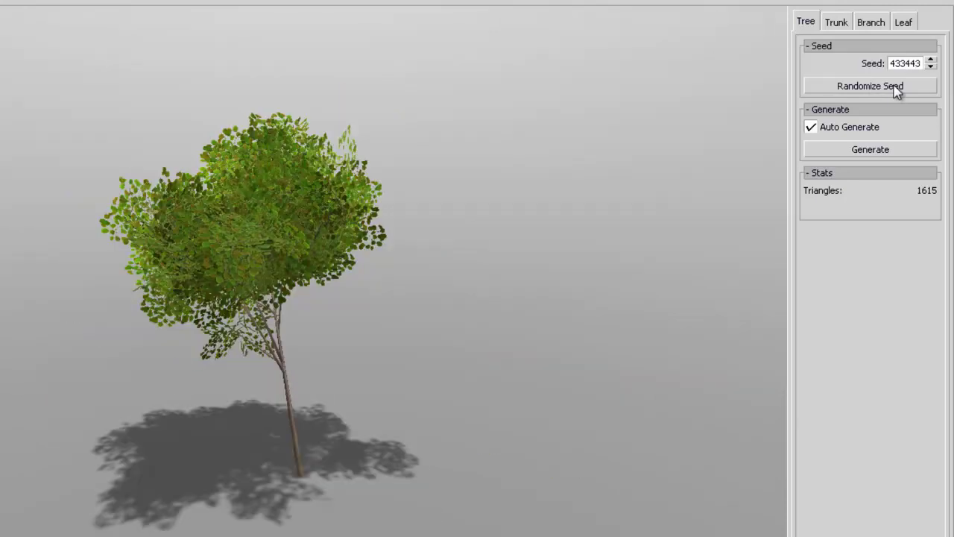
{"action": "left_click_drag", "start_coordinate": [597, 177], "coordinate": [354, 226]}
Step: Review the available save, model export and render-to-file options without choosing one
{"action": "left_click", "coordinate": [16, 39]}
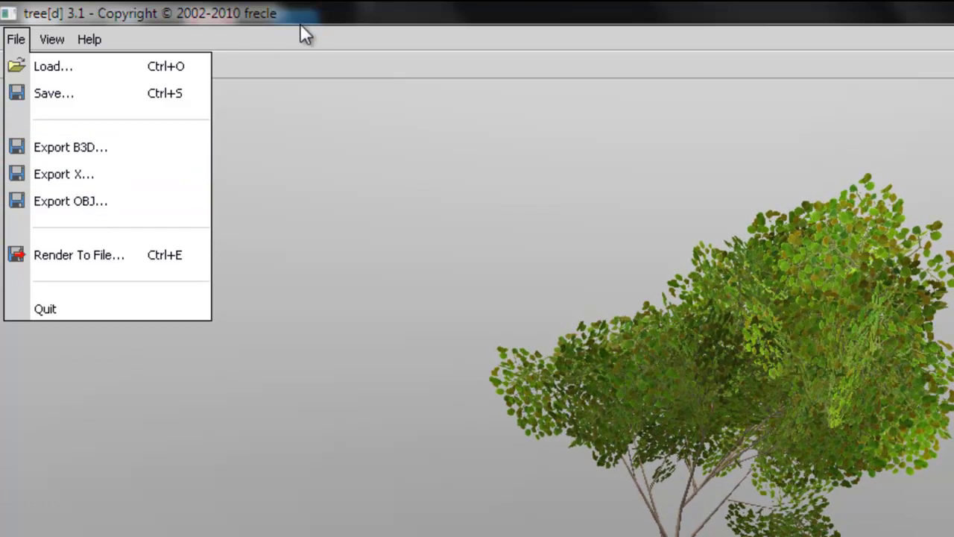
{"action": "left_click", "coordinate": [683, 97]}
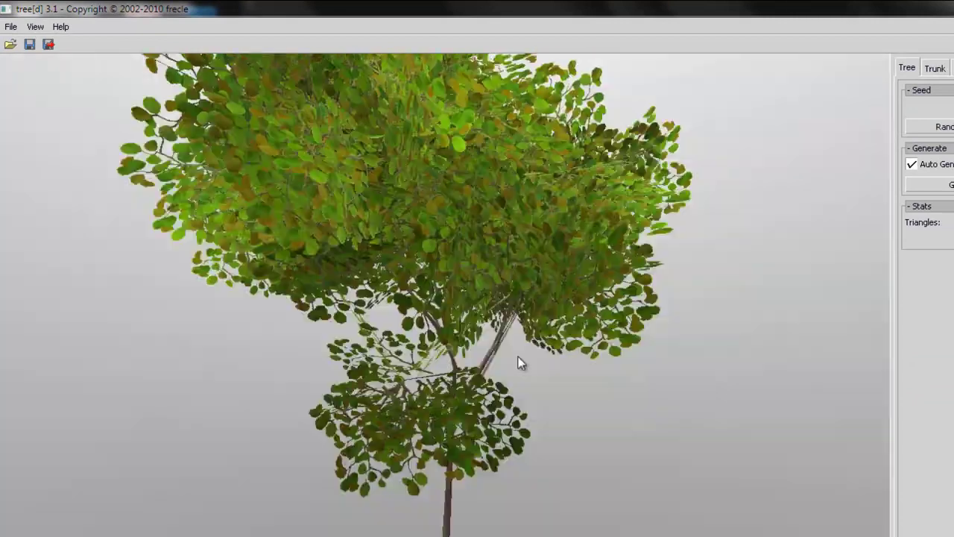
Step: Inspect the generated tree from several angles, both close up at the foliage and from a distance
{"action": "left_click_drag", "start_coordinate": [519, 356], "coordinate": [444, 374]}
{"action": "right_click_drag", "start_coordinate": [443, 374], "coordinate": [878, 430]}
{"action": "right_click_drag", "start_coordinate": [517, 383], "coordinate": [595, 363]}
{"action": "left_click_drag", "start_coordinate": [595, 363], "coordinate": [532, 370]}
{"action": "right_click_drag", "start_coordinate": [532, 371], "coordinate": [497, 331]}
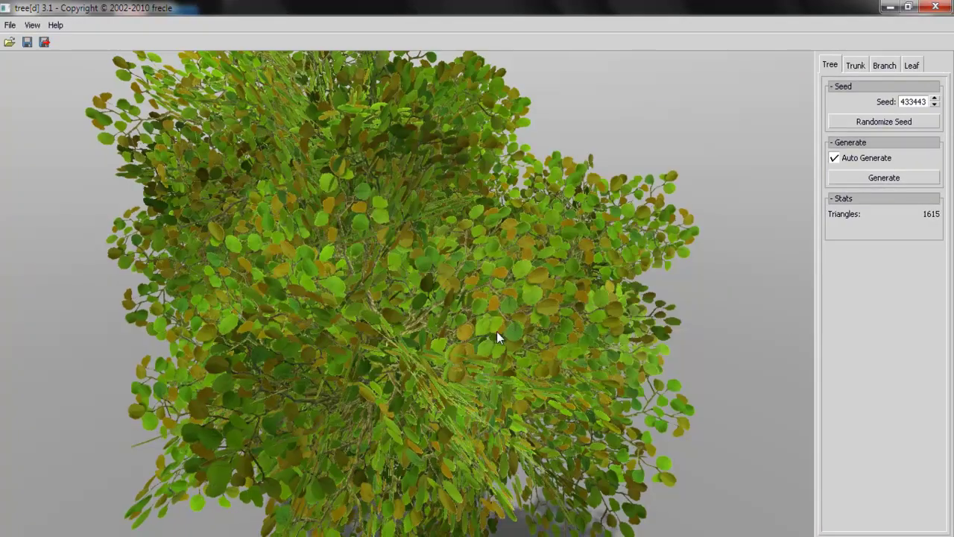
{"action": "left_click_drag", "start_coordinate": [496, 331], "coordinate": [510, 295]}
{"action": "right_click_drag", "start_coordinate": [510, 296], "coordinate": [336, 291]}
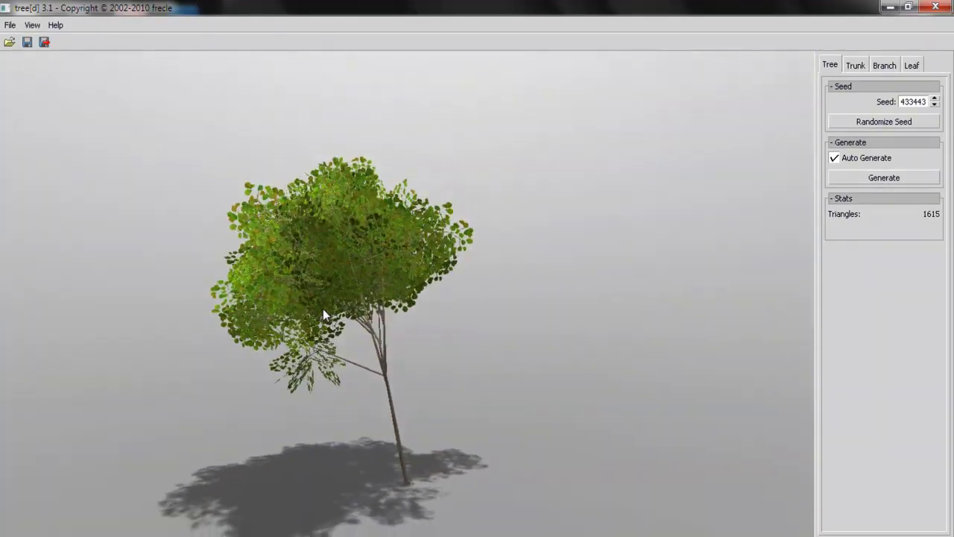